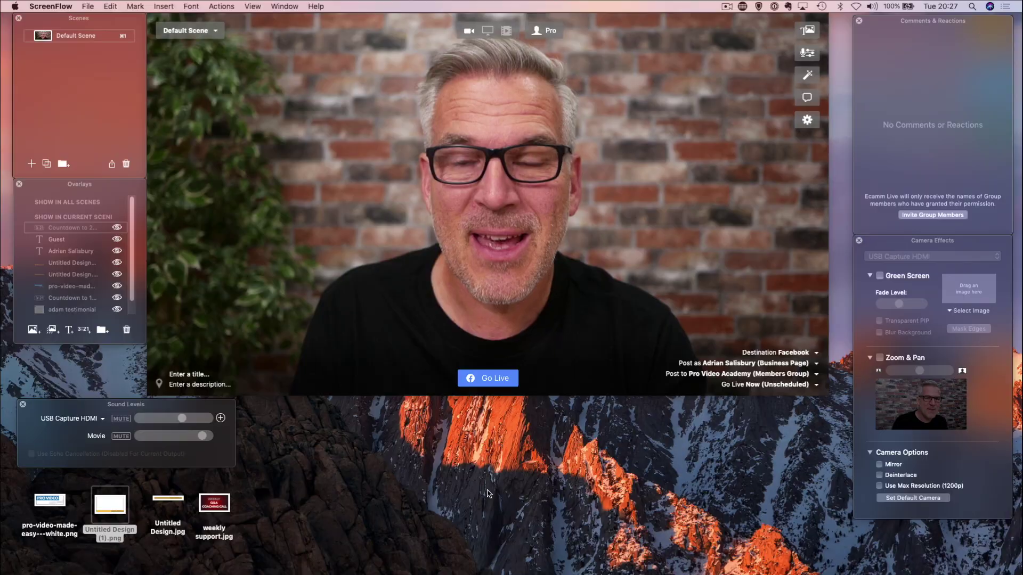
Step: Hide the Overlays window and bring it back
mouse_move(288, 295)
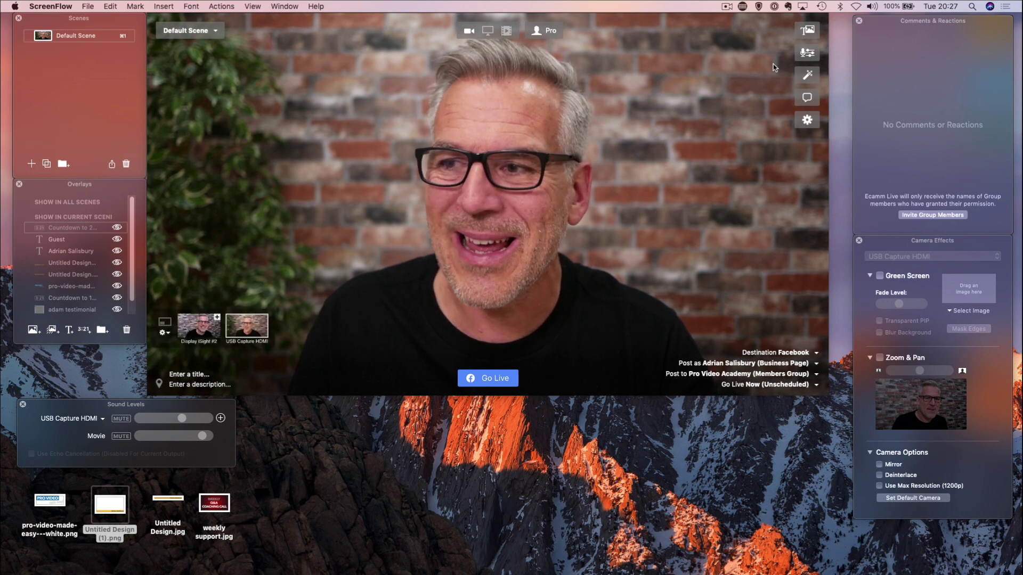
left_click(815, 32)
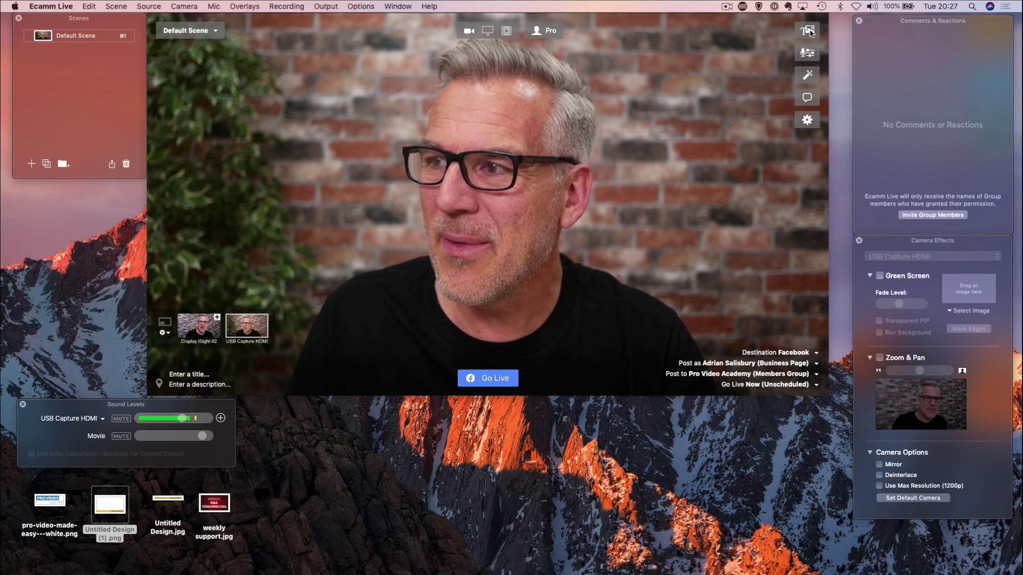
left_click(811, 32)
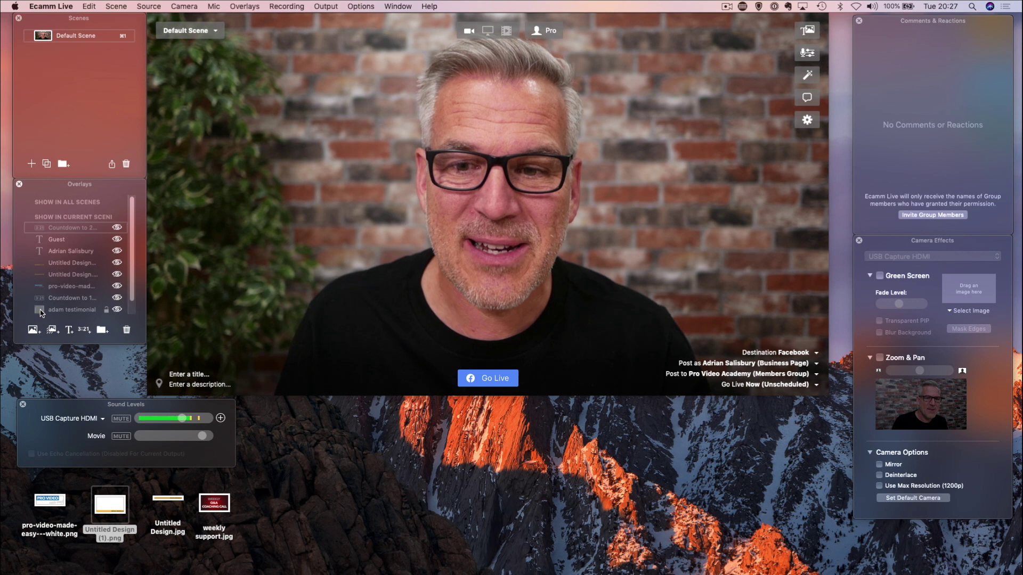
Step: Show the testimonial overlay and enlarge it to nearly the full height of the video, centred in the frame
left_click(117, 310)
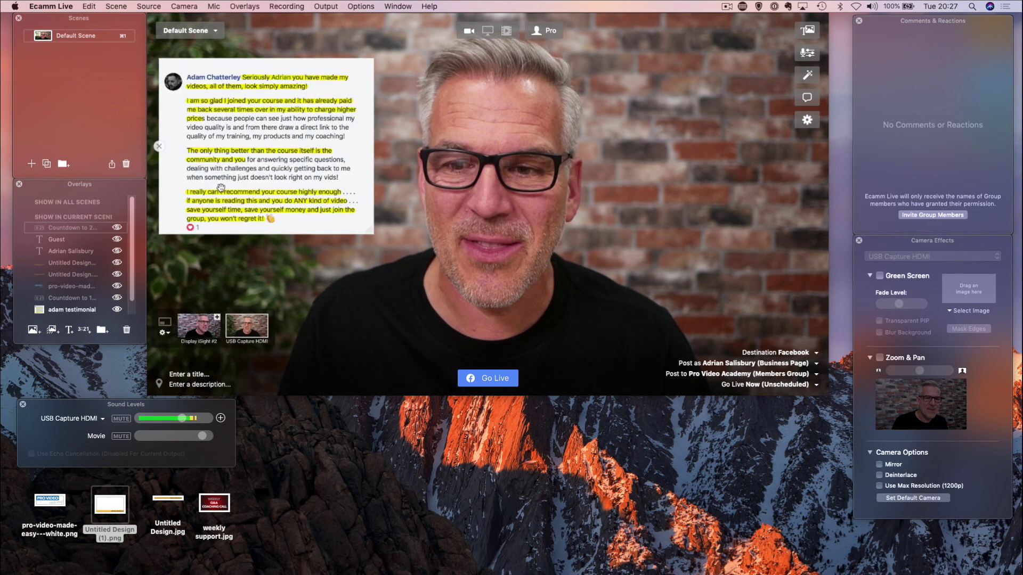
left_click_drag(283, 138, 271, 128)
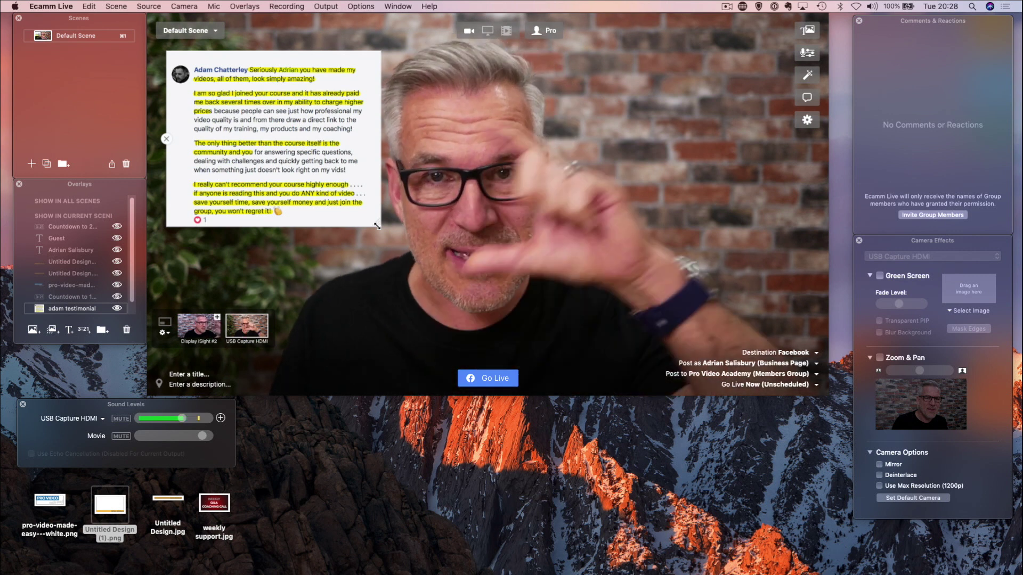
left_click_drag(379, 227, 520, 347)
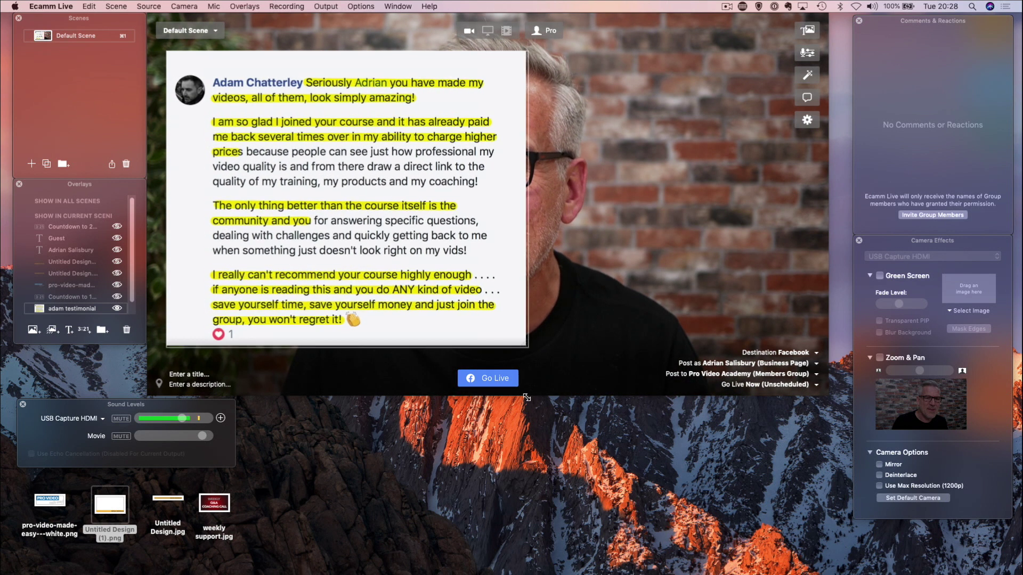
left_click_drag(391, 235, 510, 228)
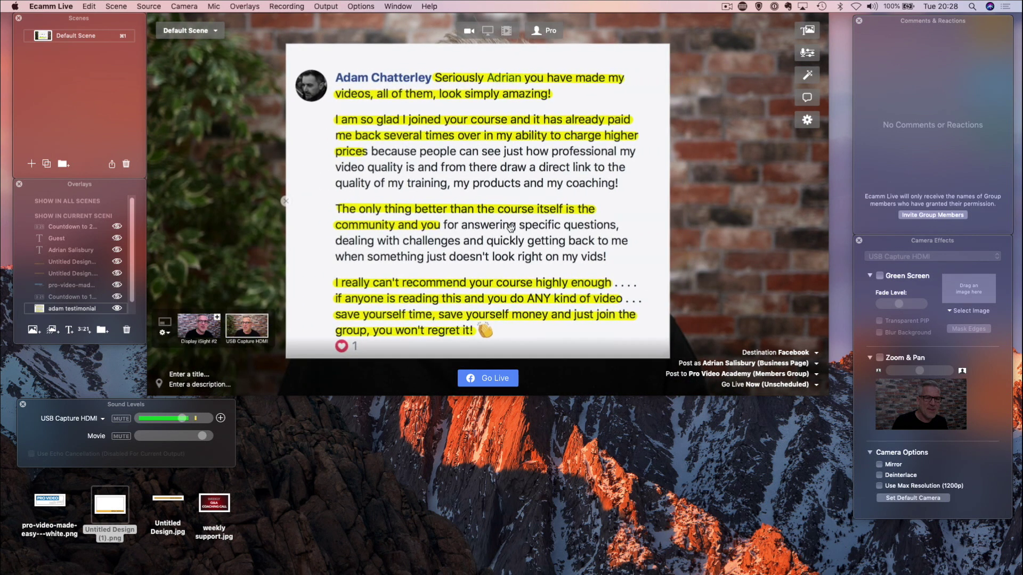
Step: Shrink the testimonial overlay back into the left part of the video frame and hide it
left_click_drag(660, 356, 512, 229)
left_click_drag(445, 145, 318, 176)
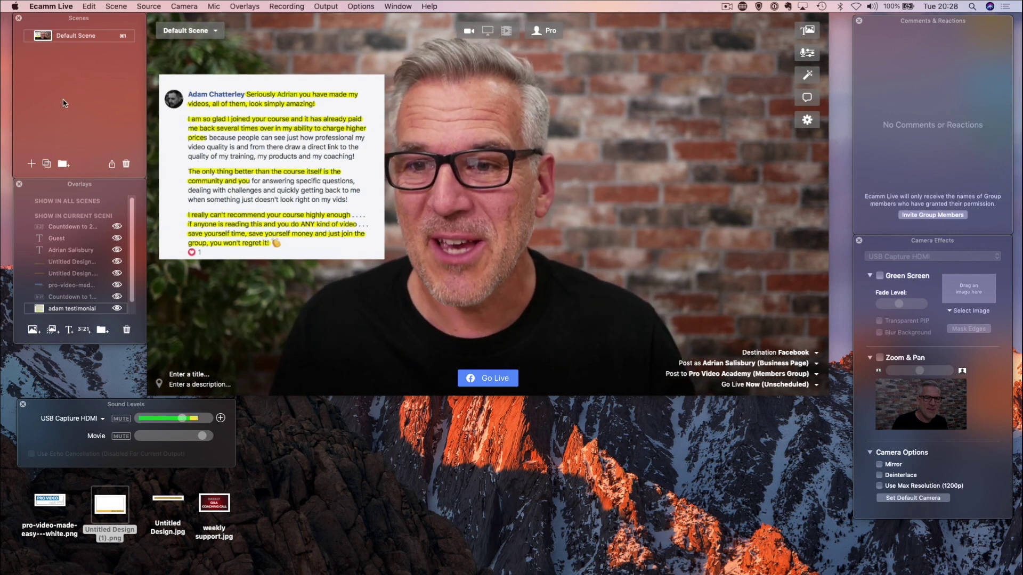
left_click_drag(197, 172, 194, 174)
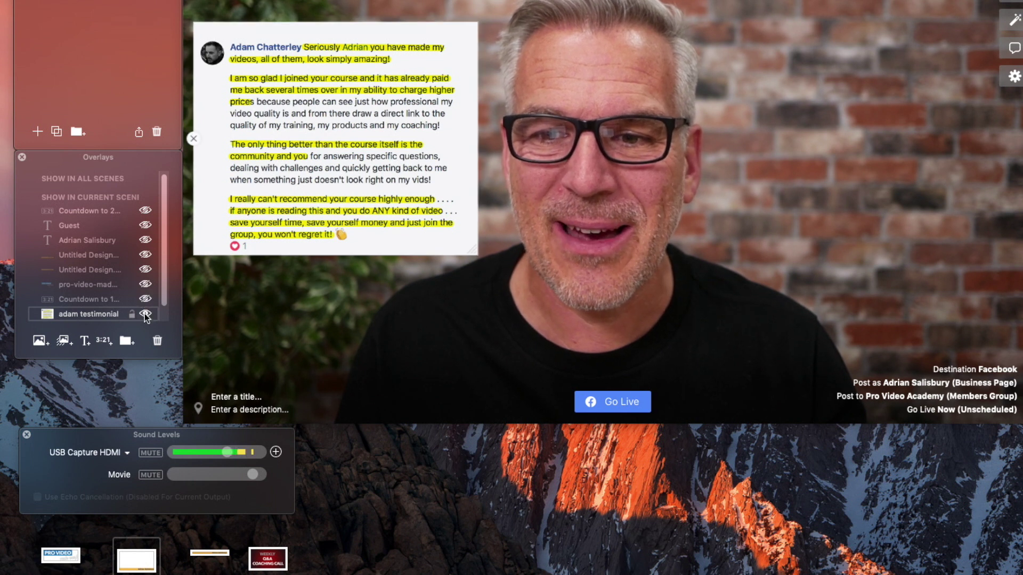
left_click(145, 315)
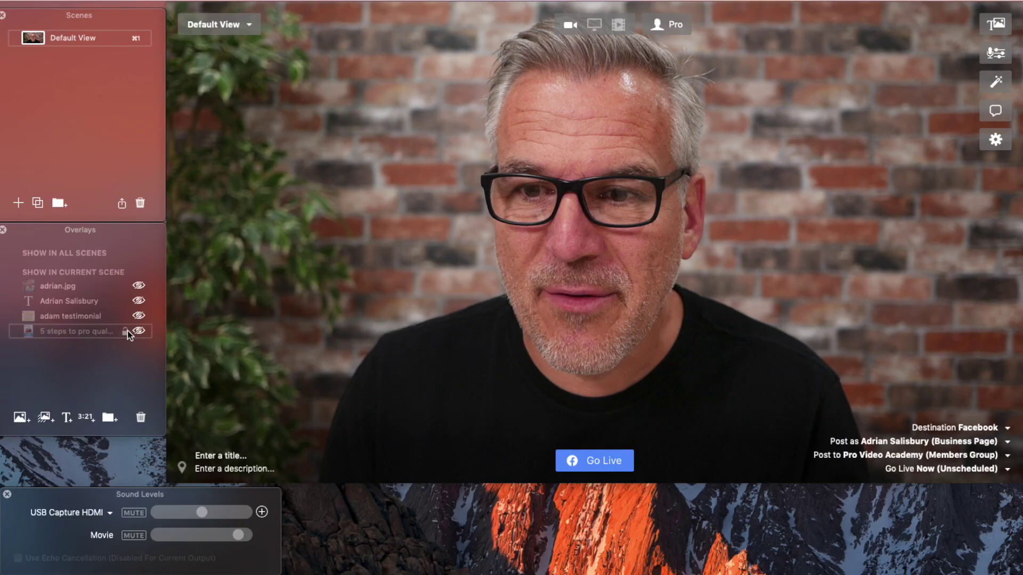
Step: Show the "5 steps to pro qual..." PDF overlay and move it to the left side of the video frame
left_click(139, 331)
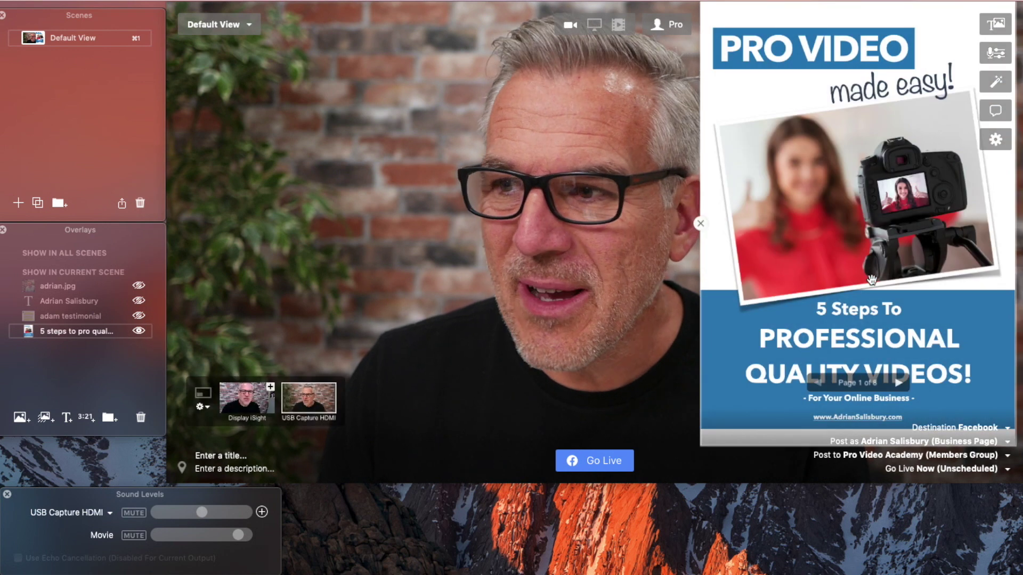
left_click_drag(873, 283, 356, 270)
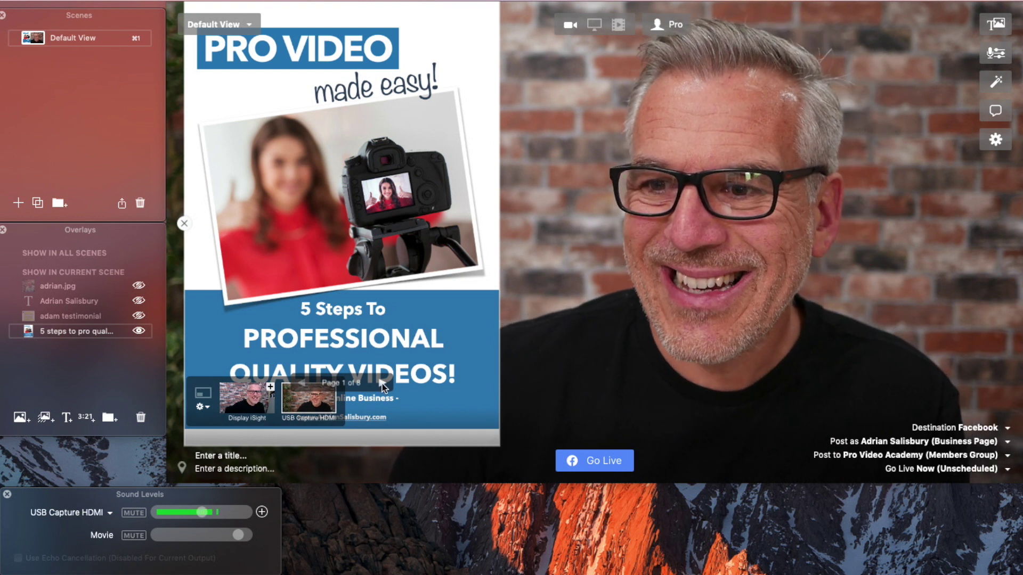
Step: Page through the "5 steps" PDF overlay to page 8 and remove it from the video
left_click(382, 383)
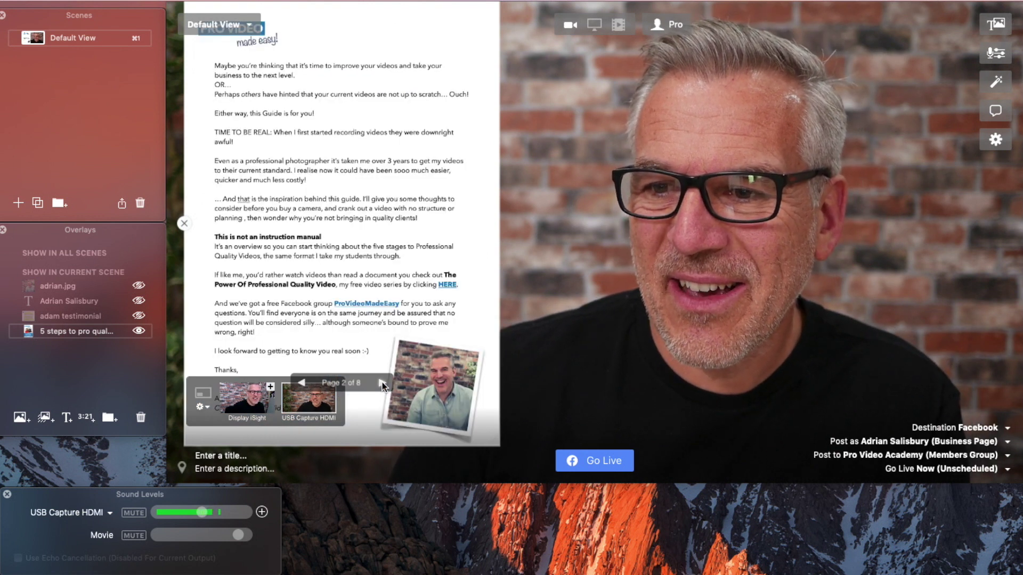
left_click(382, 383)
left_click(382, 383)
left_click(382, 383)
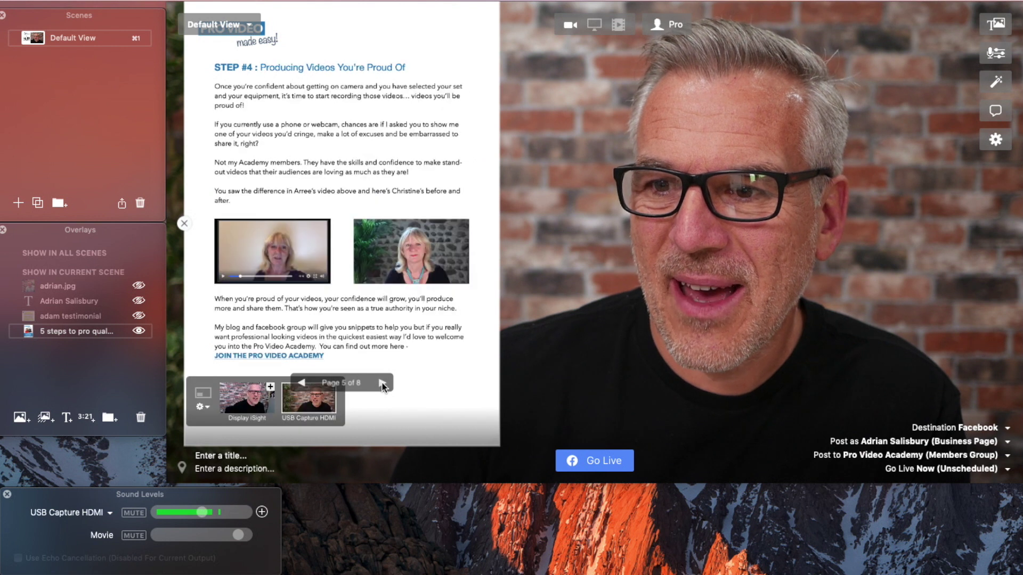
left_click(382, 384)
left_click(382, 383)
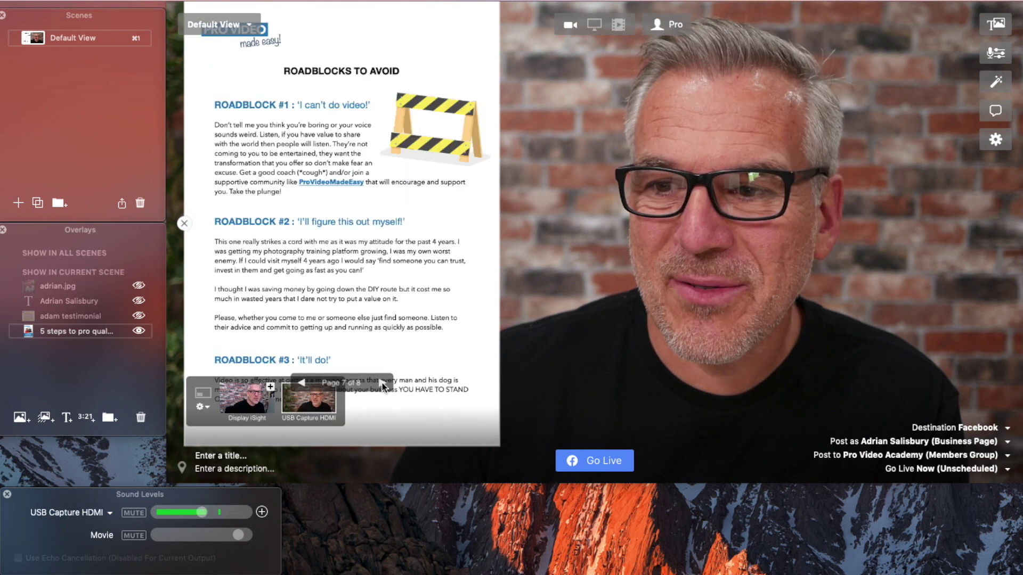
left_click(382, 383)
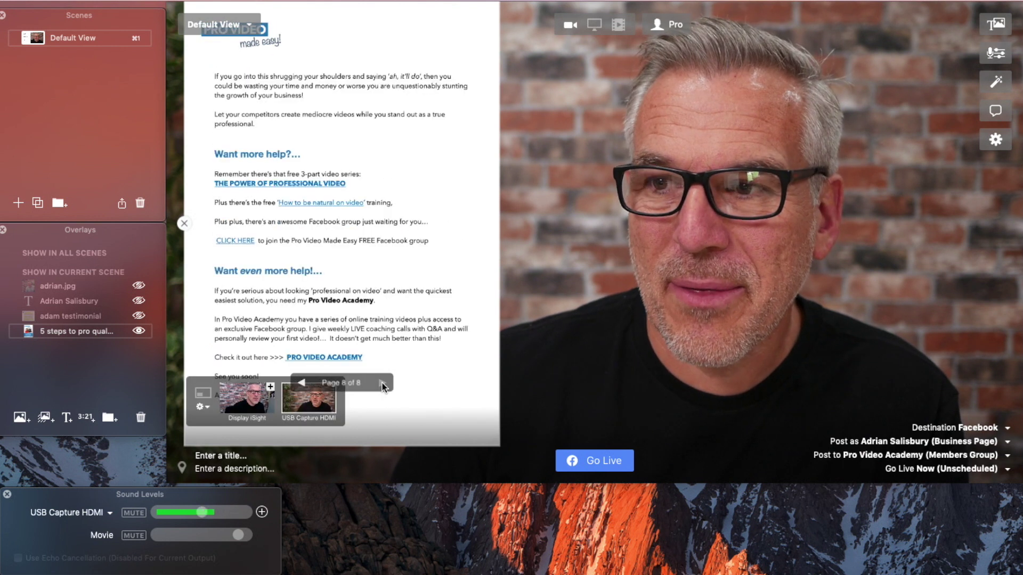
left_click(183, 224)
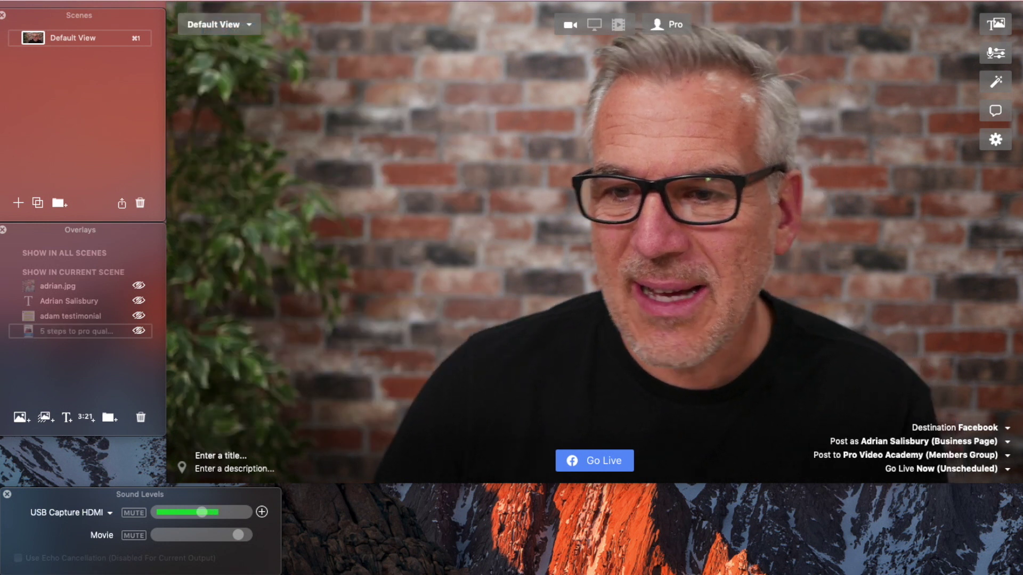
Step: Add the "Webinar Weekly" slide PDF as a full-frame overlay and advance it to page 5
left_click_drag(487, 304, 509, 267)
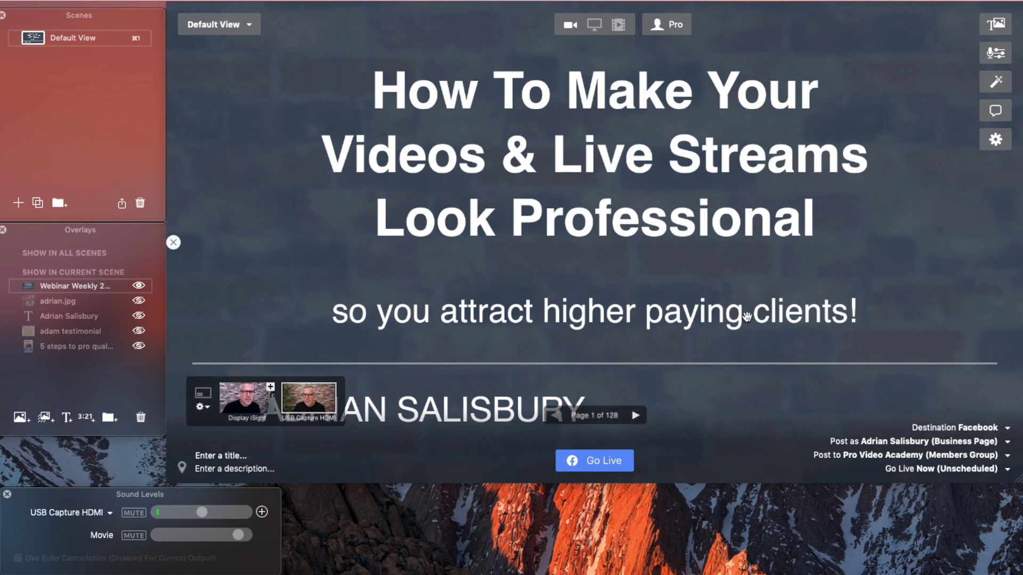
left_click(636, 416)
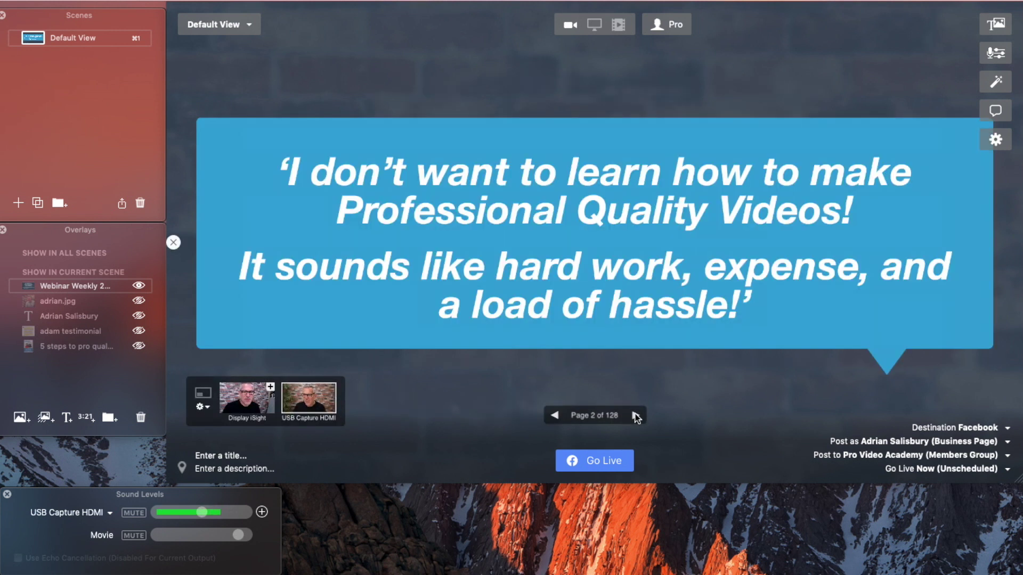
left_click(636, 416)
left_click(637, 416)
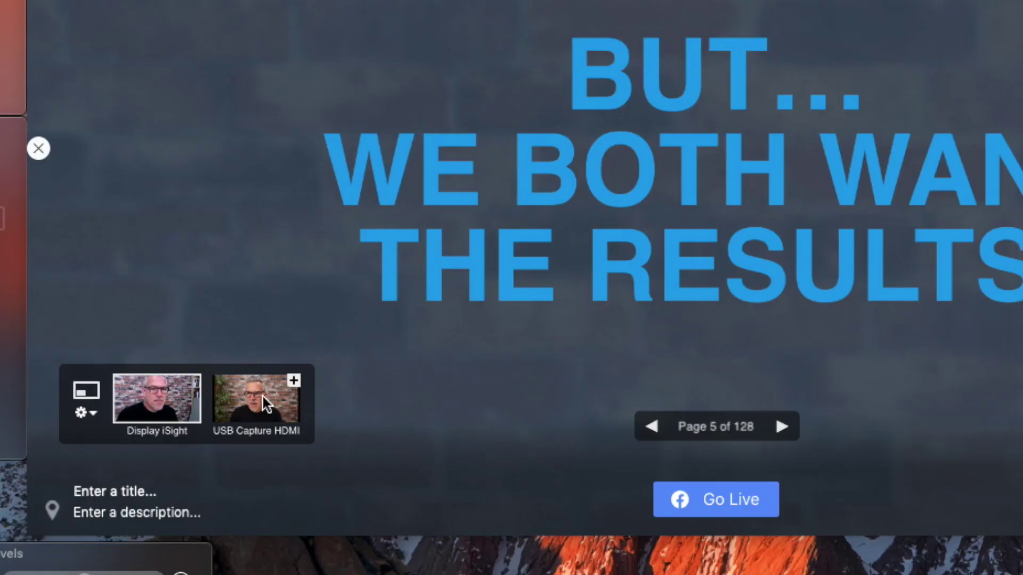
Step: Add the USB Capture HDMI camera as picture-in-picture over the slide, trying the Square shape before choosing Round
left_click(292, 382)
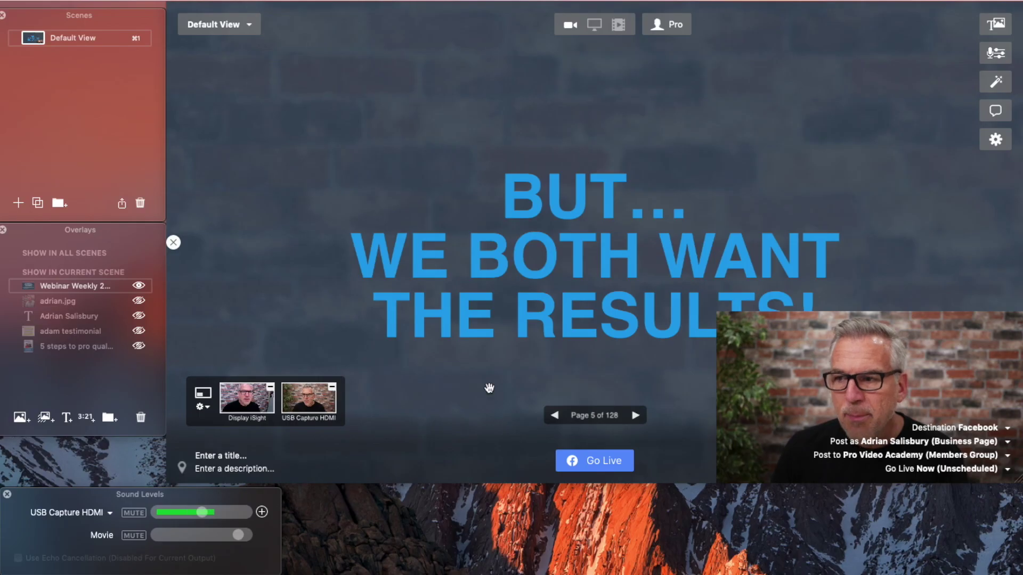
right_click(805, 397)
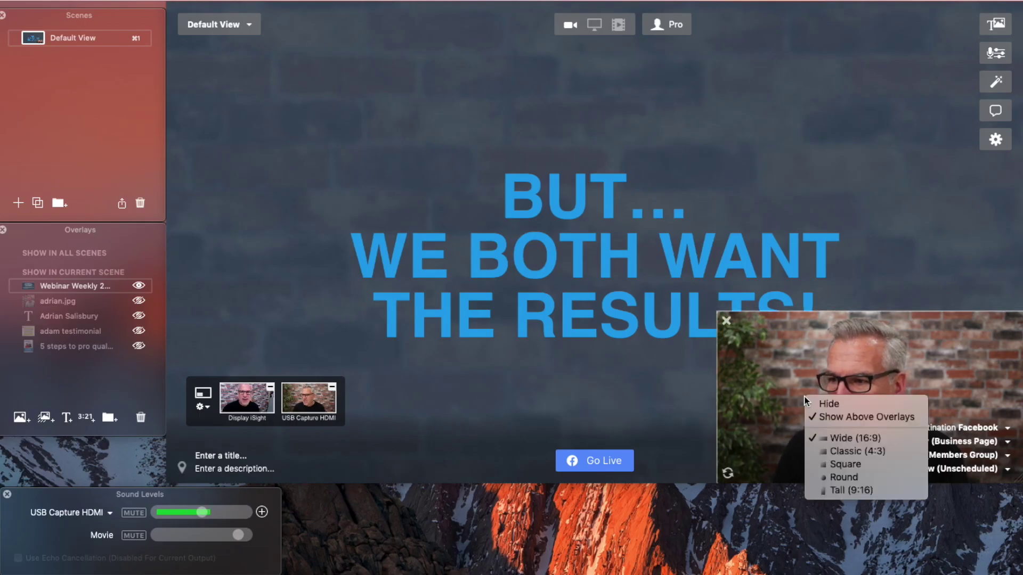
left_click(834, 467)
right_click(832, 404)
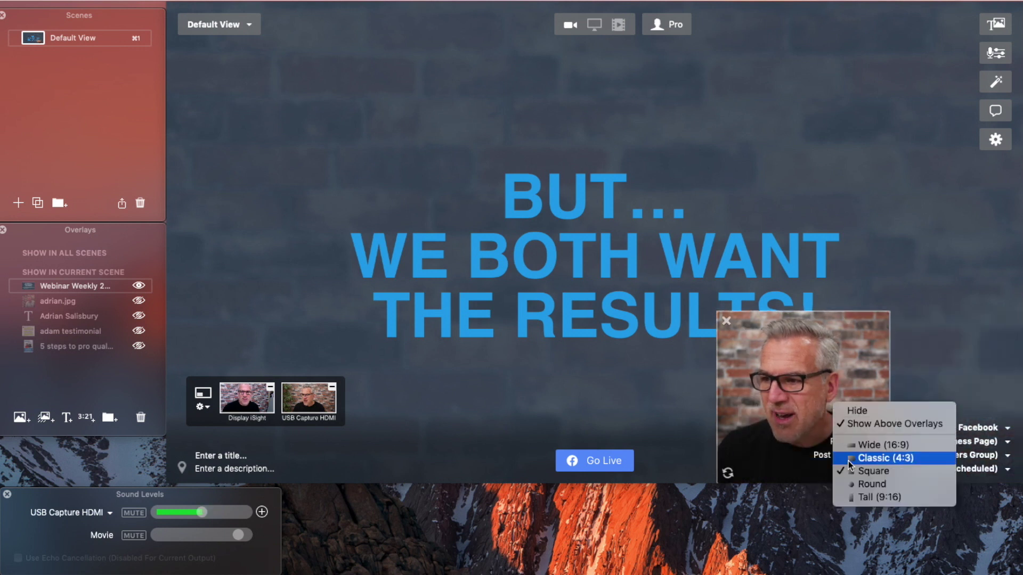
left_click(864, 484)
Step: Shrink the round camera inset and place it in the lower-right corner of the slide
left_click_drag(810, 372, 905, 368)
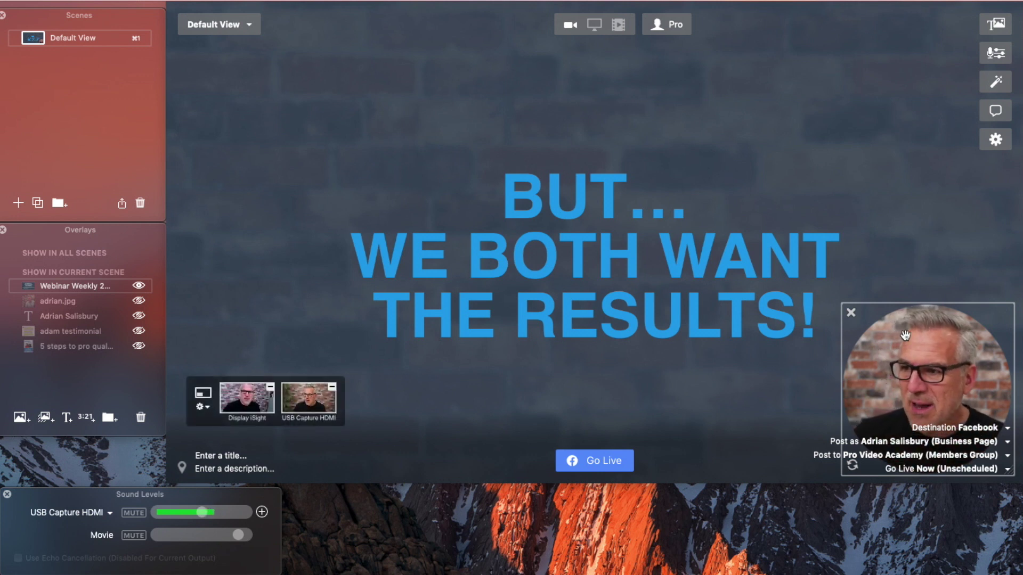
left_click_drag(906, 334, 900, 248)
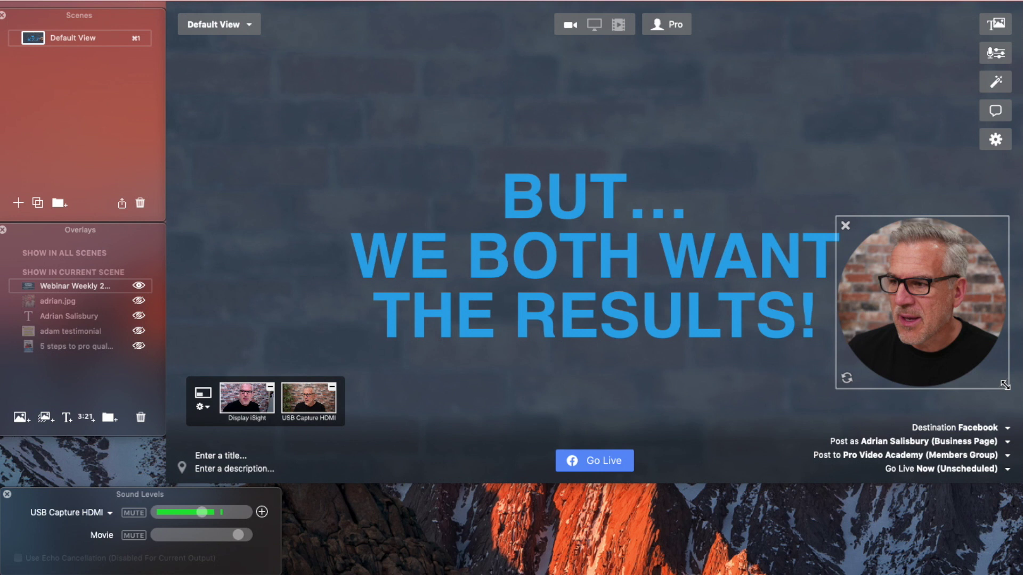
left_click_drag(1005, 385, 976, 356)
left_click_drag(917, 300, 962, 427)
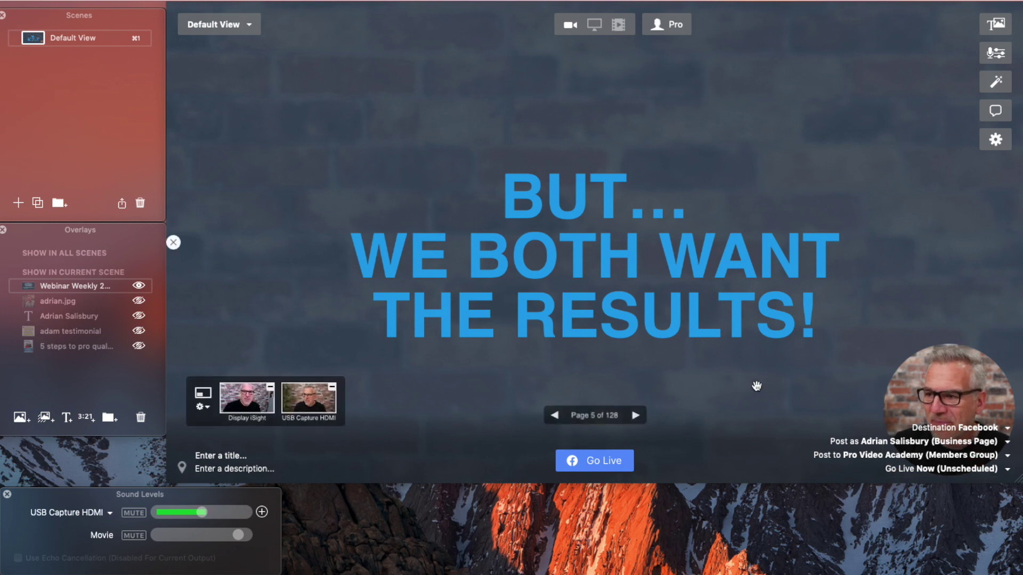
Step: Advance the slide PDF overlay two pages from page 5
left_click(635, 416)
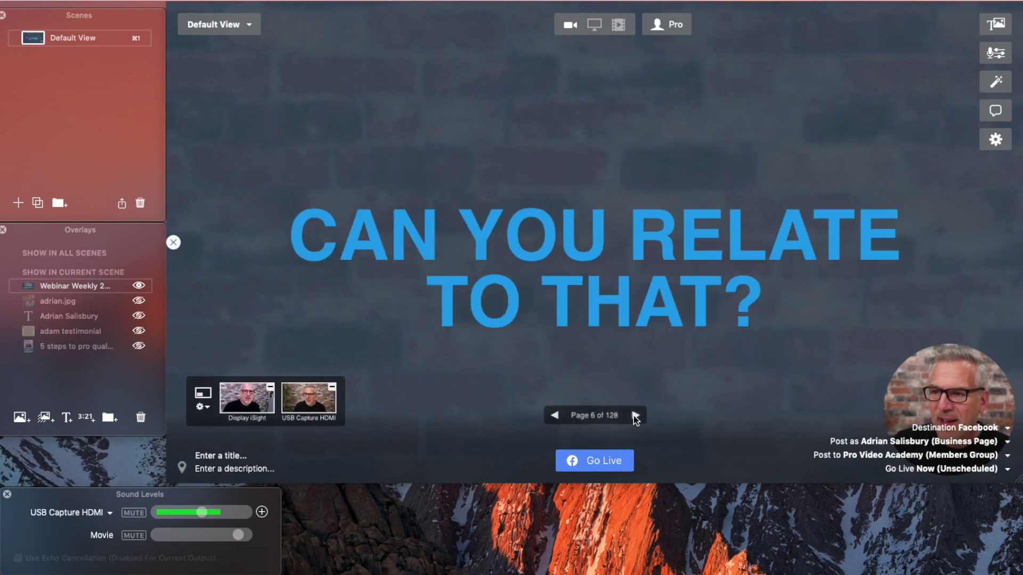
left_click(635, 416)
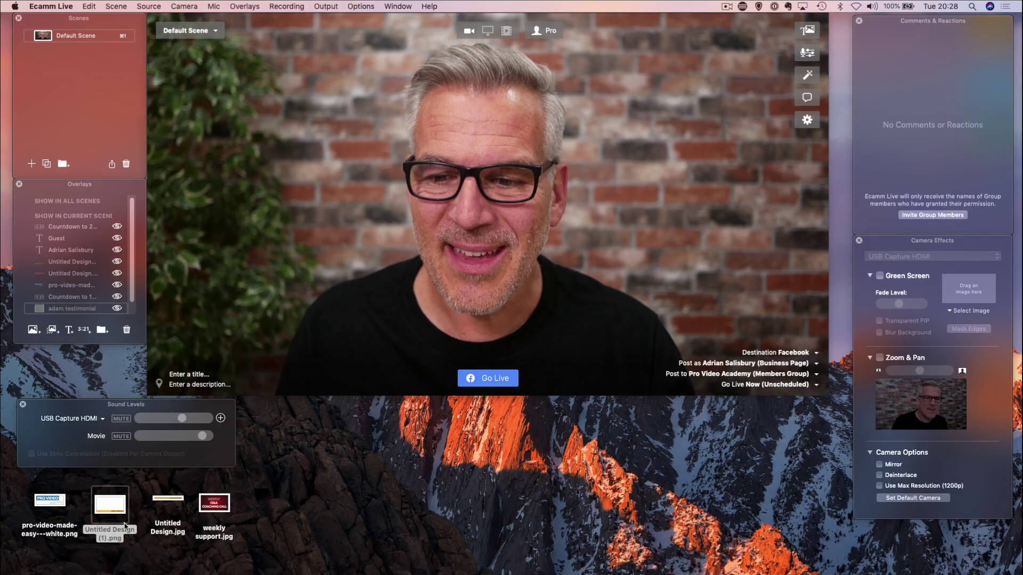
Step: Add pro-video-made-easy---white.png as an overlay and shrink it to a small logo in the video's upper-left area
left_click_drag(52, 505, 328, 154)
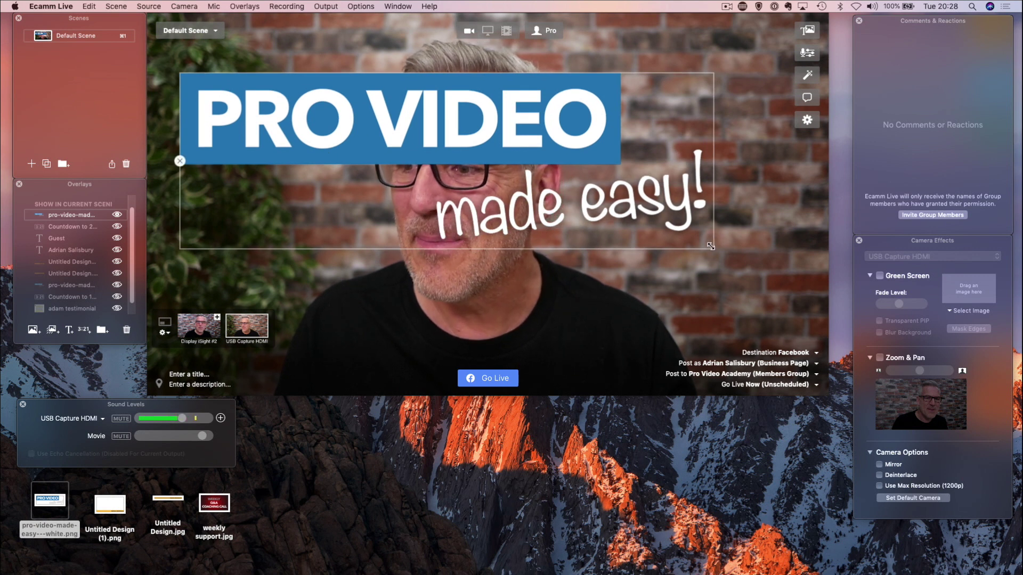
left_click_drag(710, 246, 351, 130)
left_click_drag(256, 93, 265, 96)
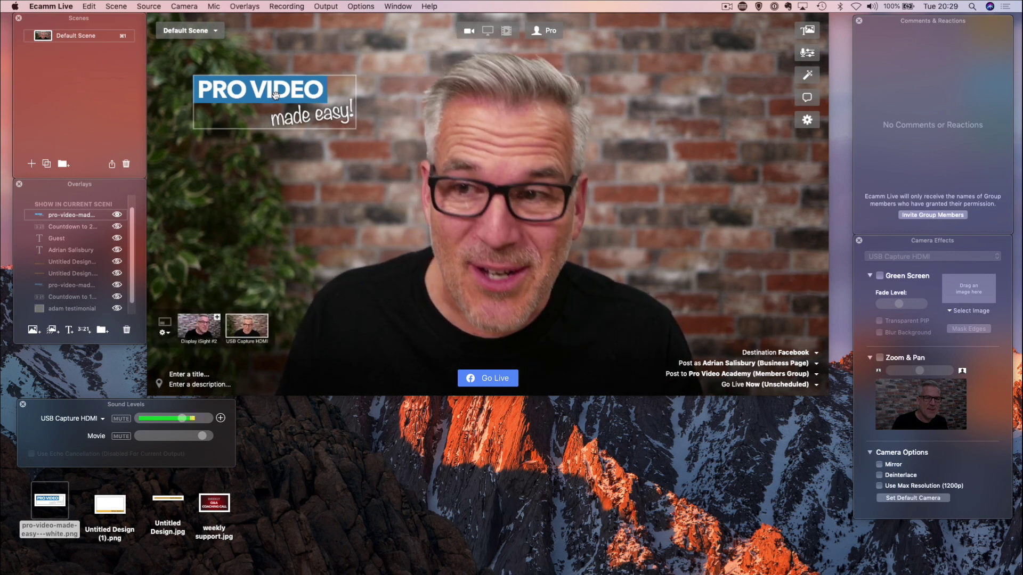
Step: Move the Pro Video logo overlay into the top-right corner of the video frame and deselect it
left_click_drag(270, 96, 743, 38)
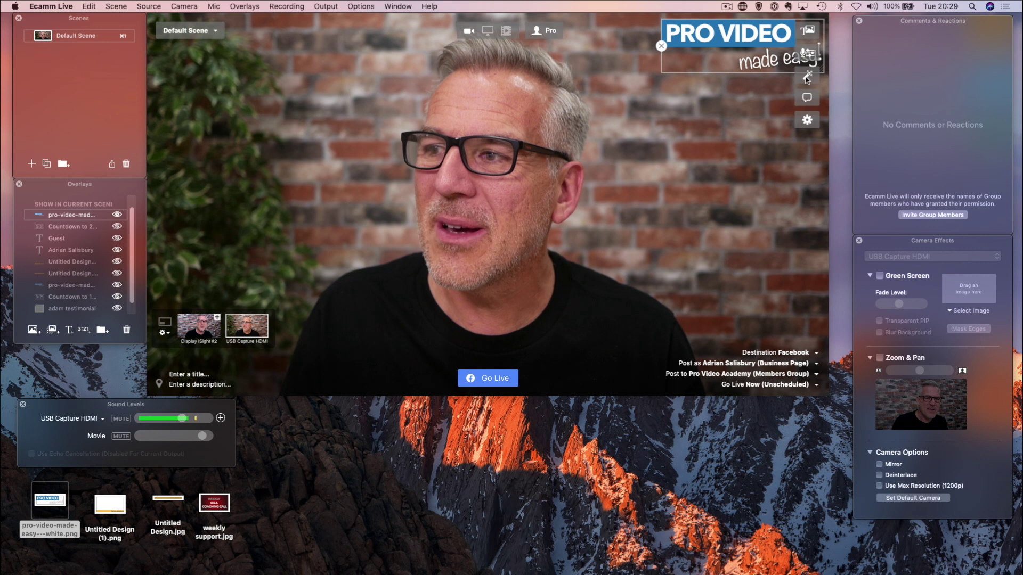
left_click_drag(715, 50, 763, 117)
left_click(721, 57)
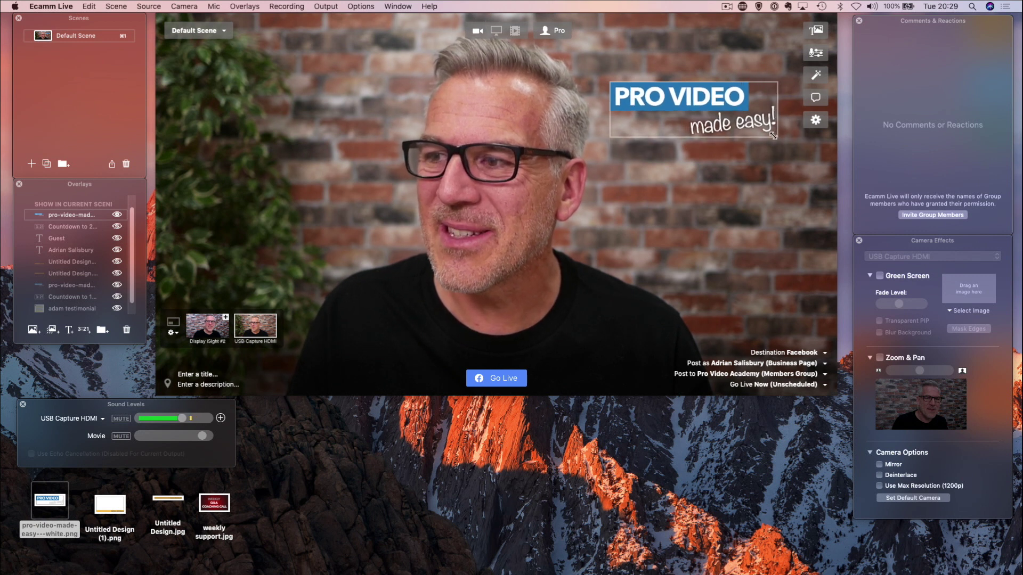
left_click_drag(710, 98, 774, 33)
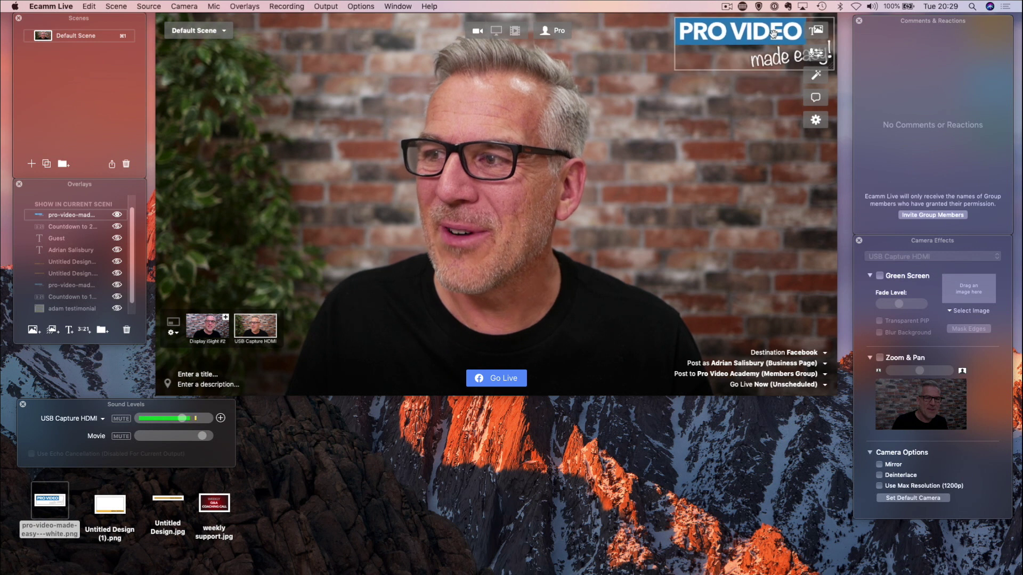
left_click(709, 194)
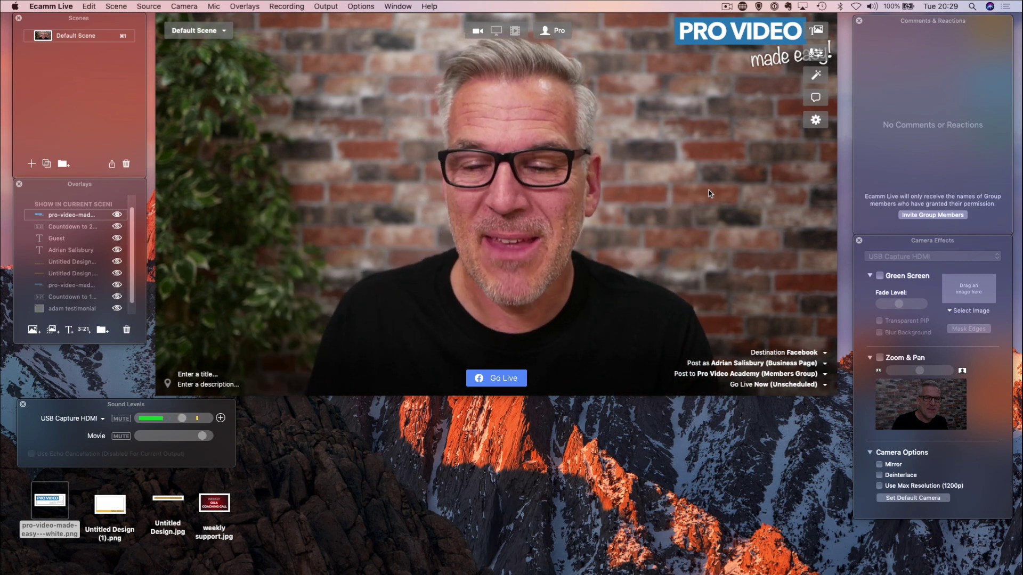
left_click(107, 213)
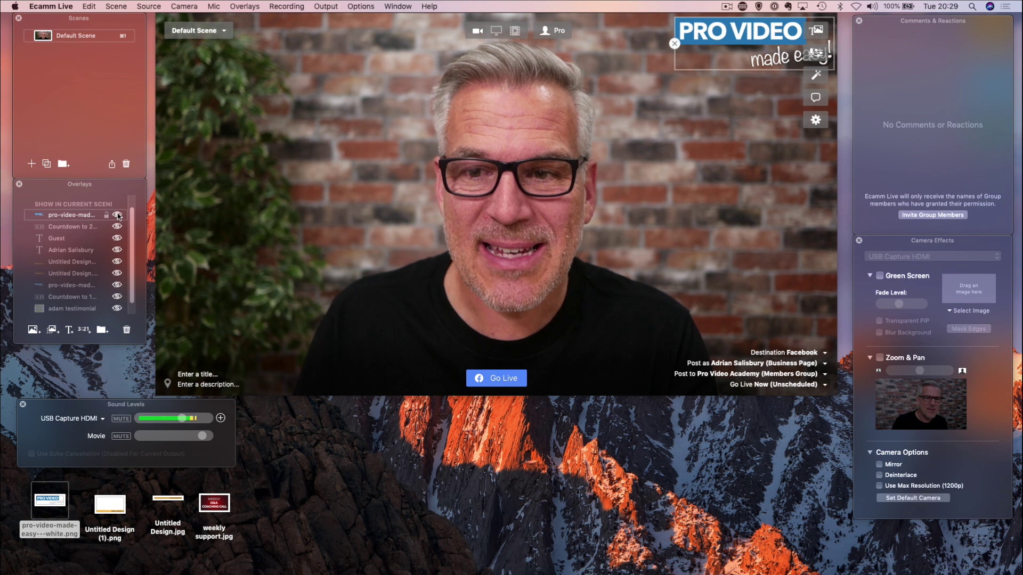
Step: Hide the Pro Video logo overlay and add Untitled Design.jpg to the video as a name banner overlay
left_click(117, 215)
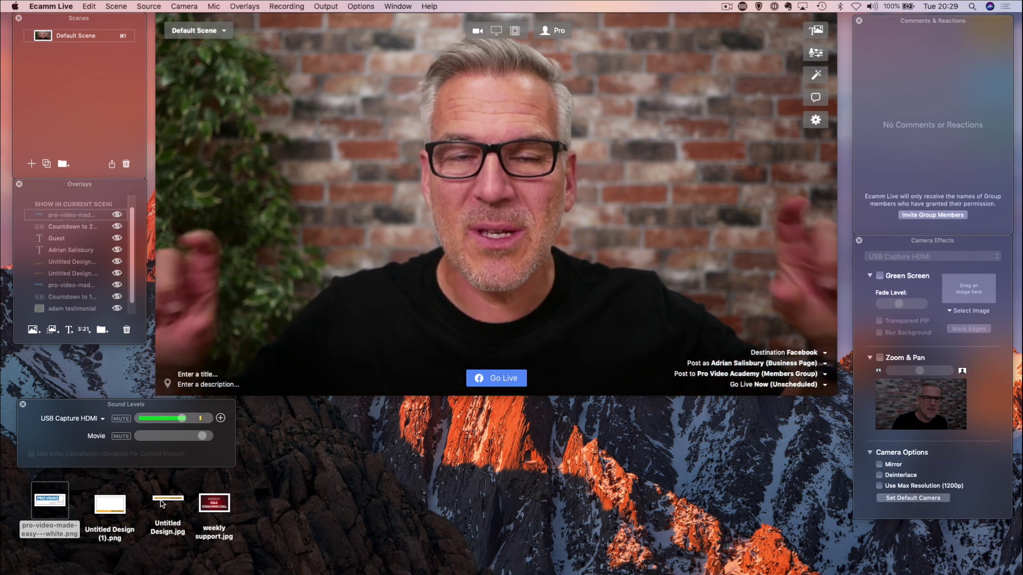
left_click_drag(163, 503, 375, 235)
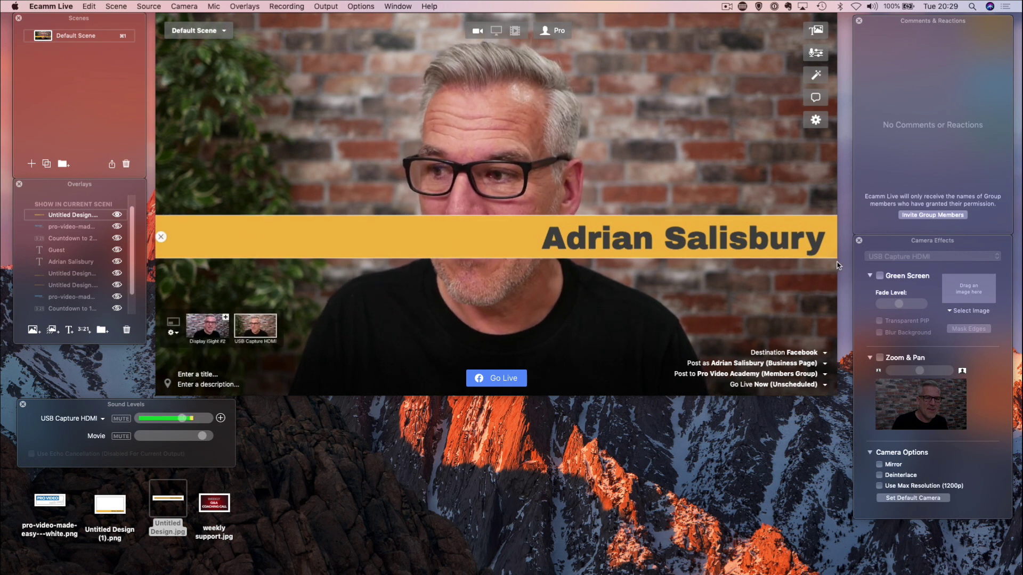
Step: Shrink the yellow name banner to about 70% of the frame width, centre it on the video and hide it
left_click_drag(834, 251, 578, 216)
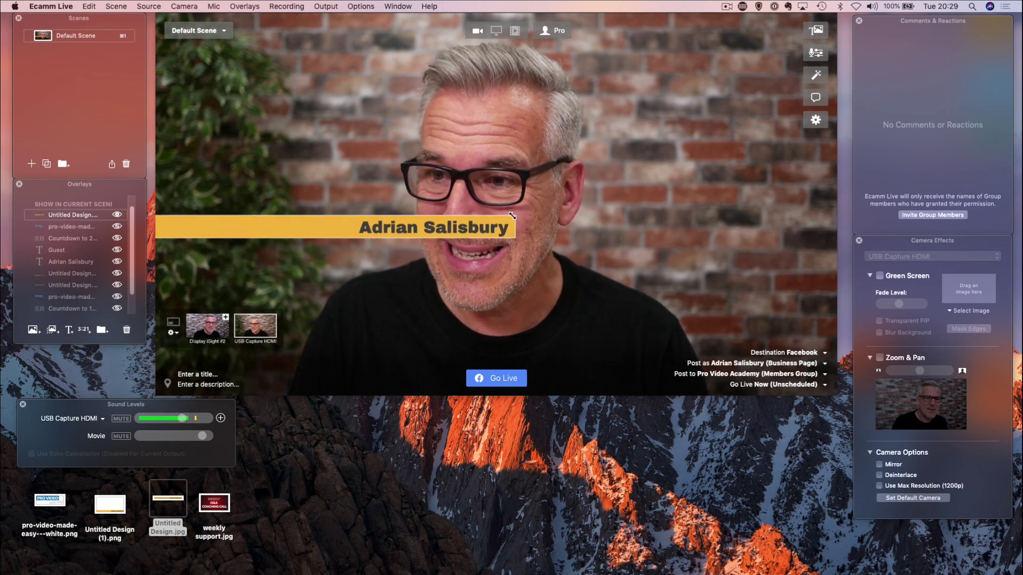
left_click_drag(440, 243, 453, 228)
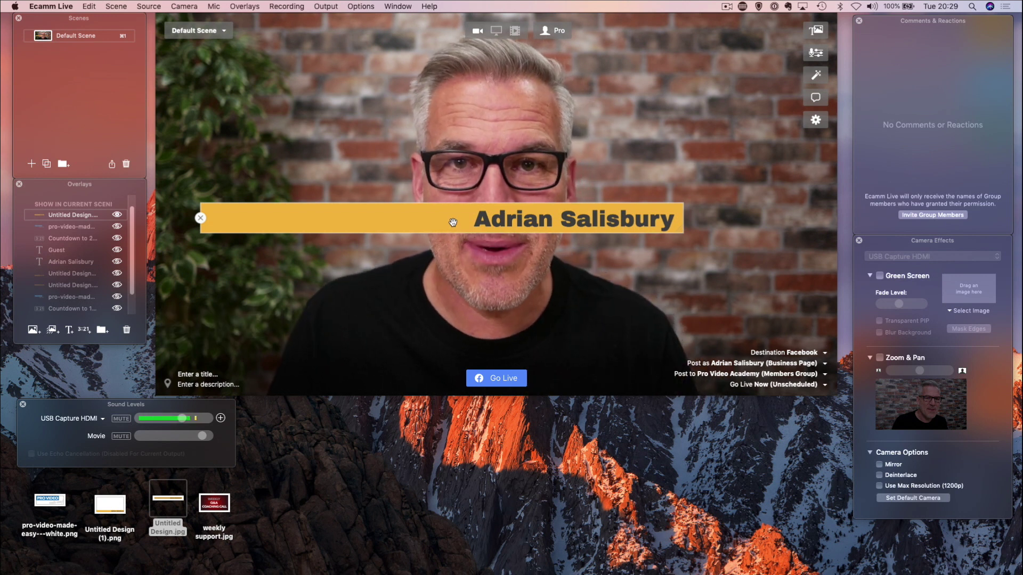
left_click(201, 218)
Step: Preview Untitled Design (1).png, add it as a full-frame overlay with its banner along the lower edge, and hide it
left_click(110, 506)
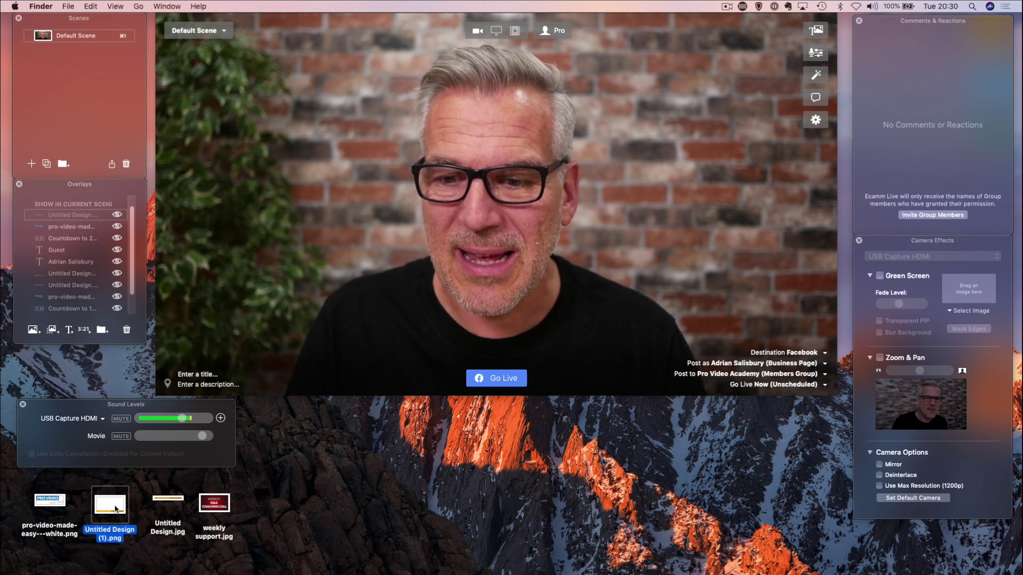
key("space")
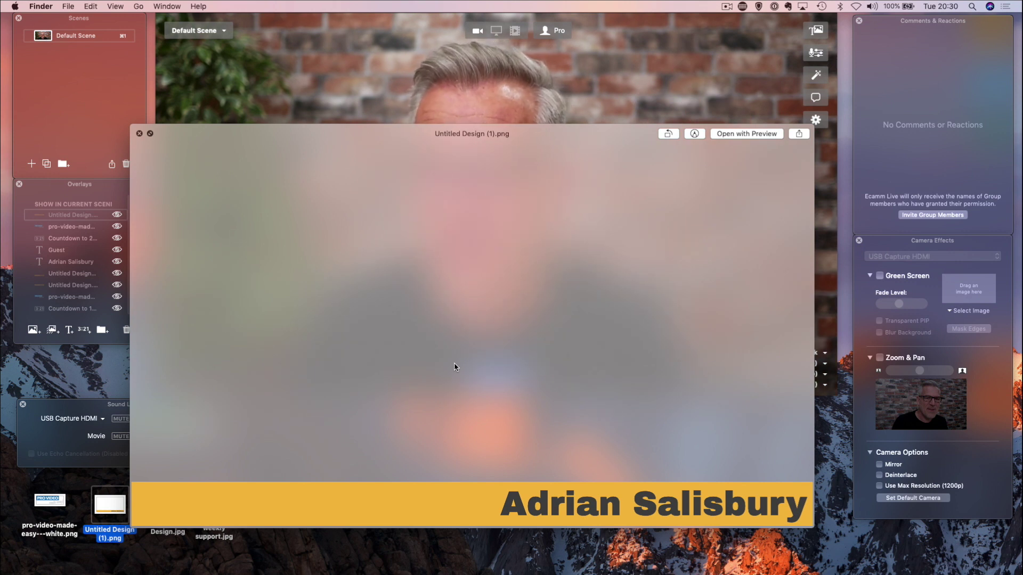
key("space")
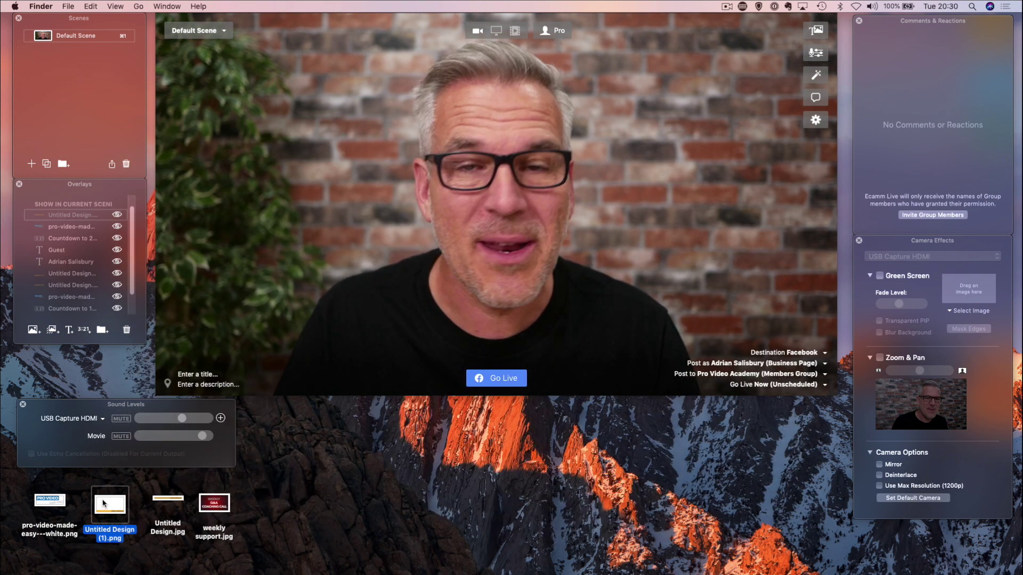
left_click_drag(103, 503, 317, 168)
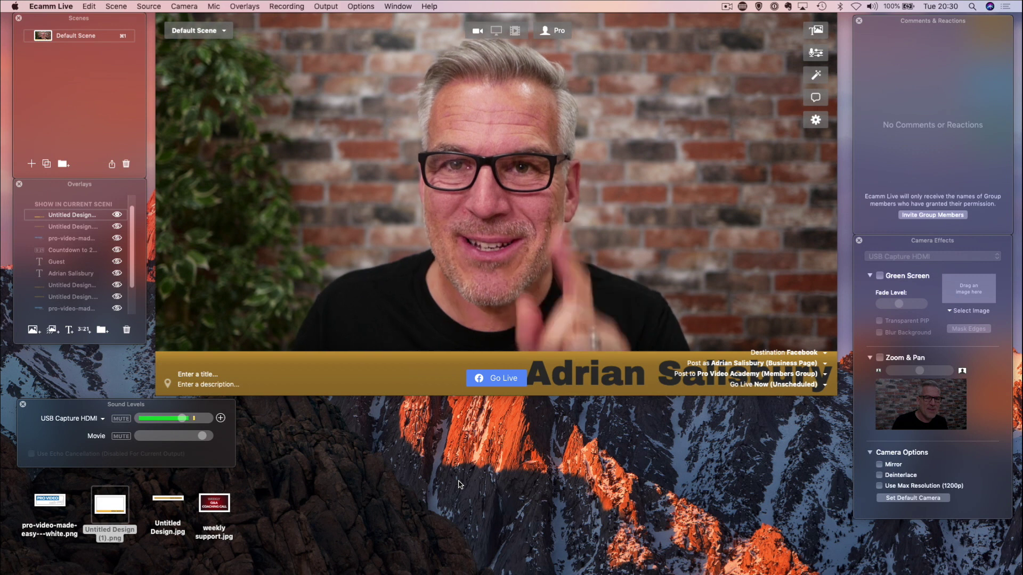
mouse_move(359, 338)
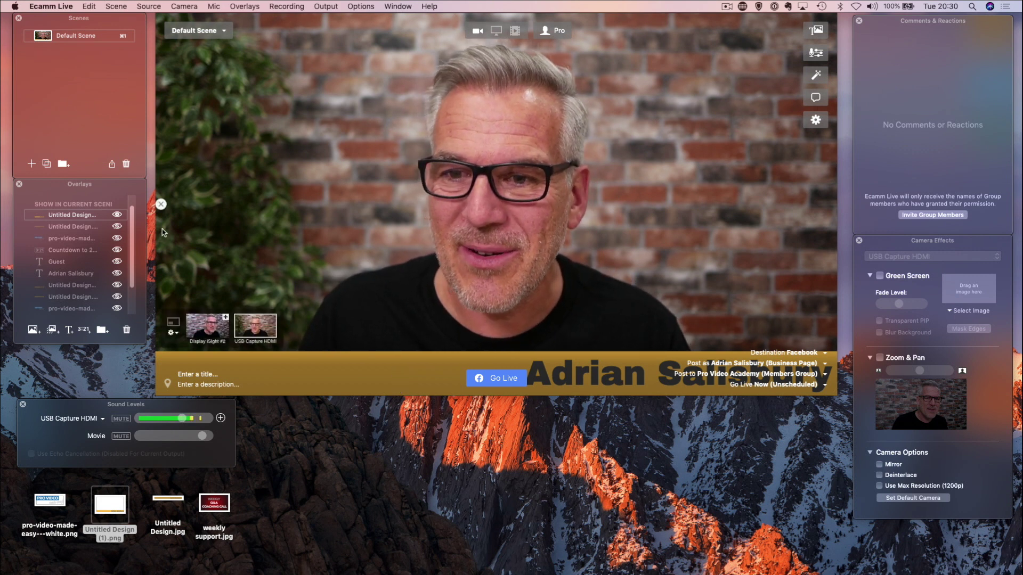
left_click(161, 205)
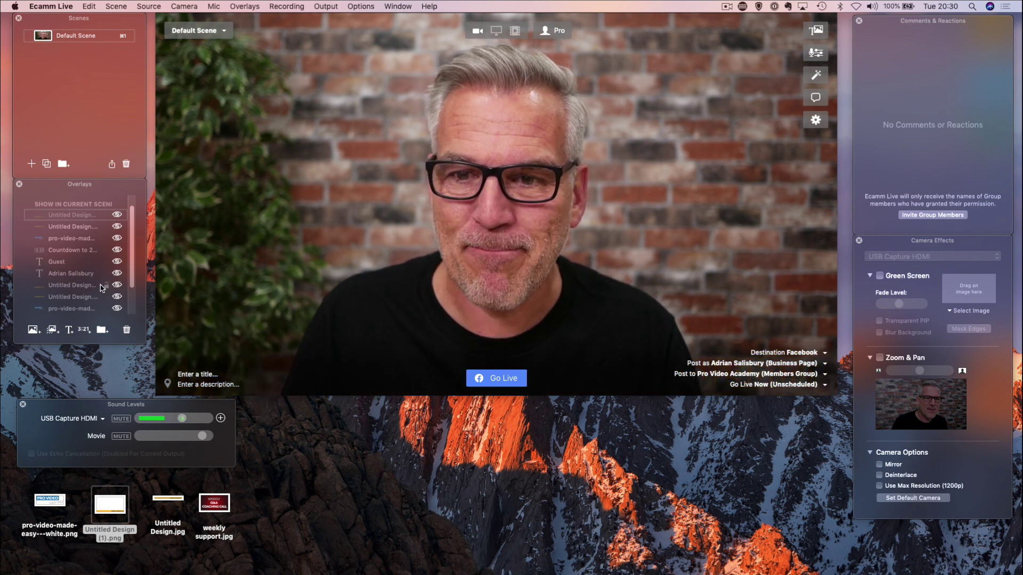
Step: Create a new text overlay and enter the presenter's full name as its text
left_click(69, 330)
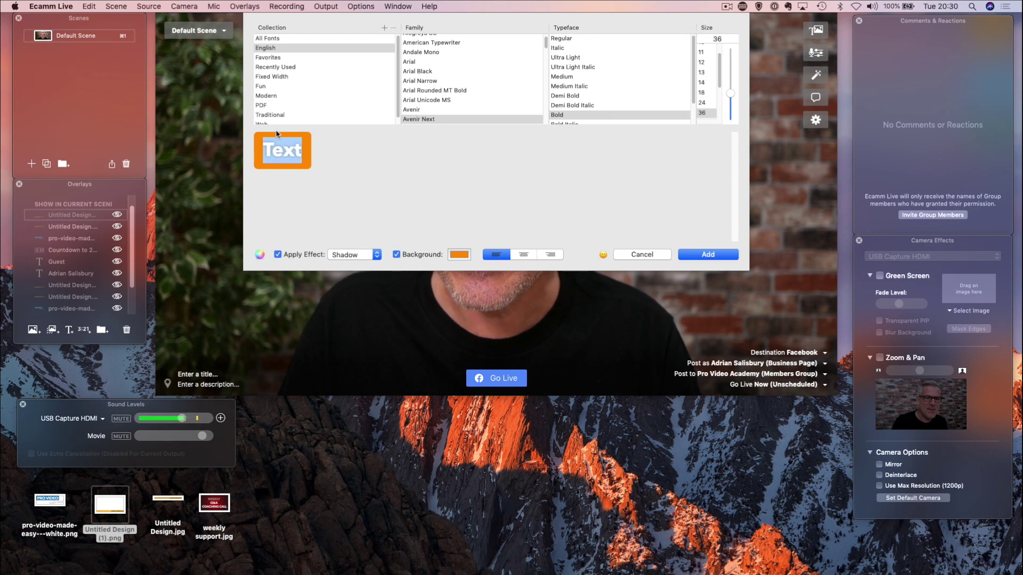
type("Adrian")
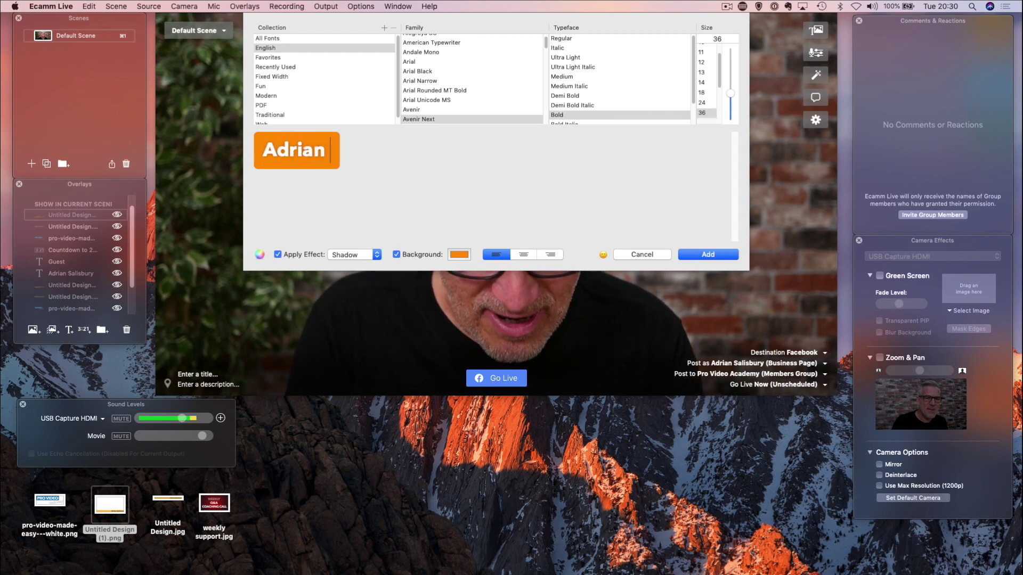
type(" Salisbury")
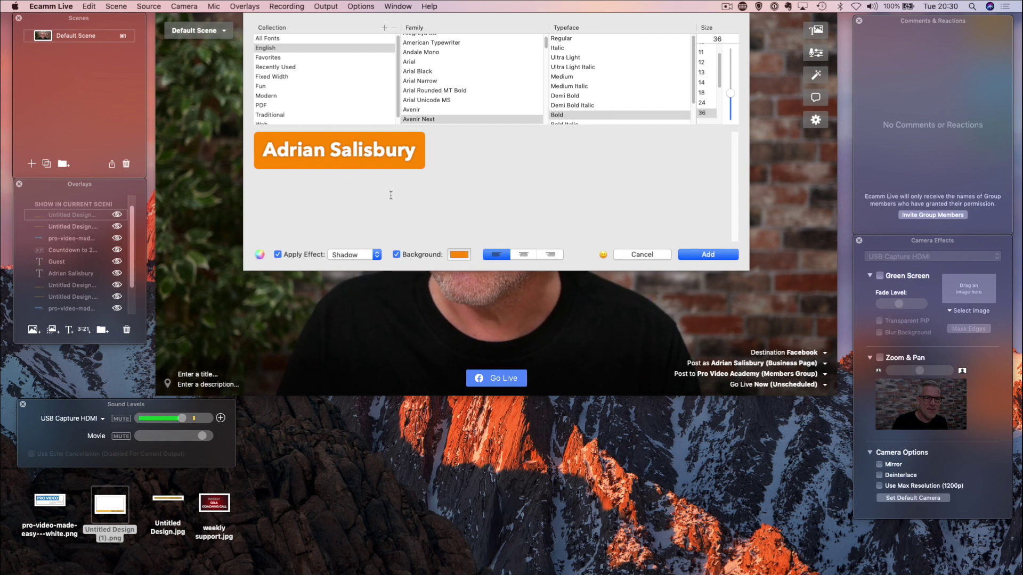
left_click(458, 254)
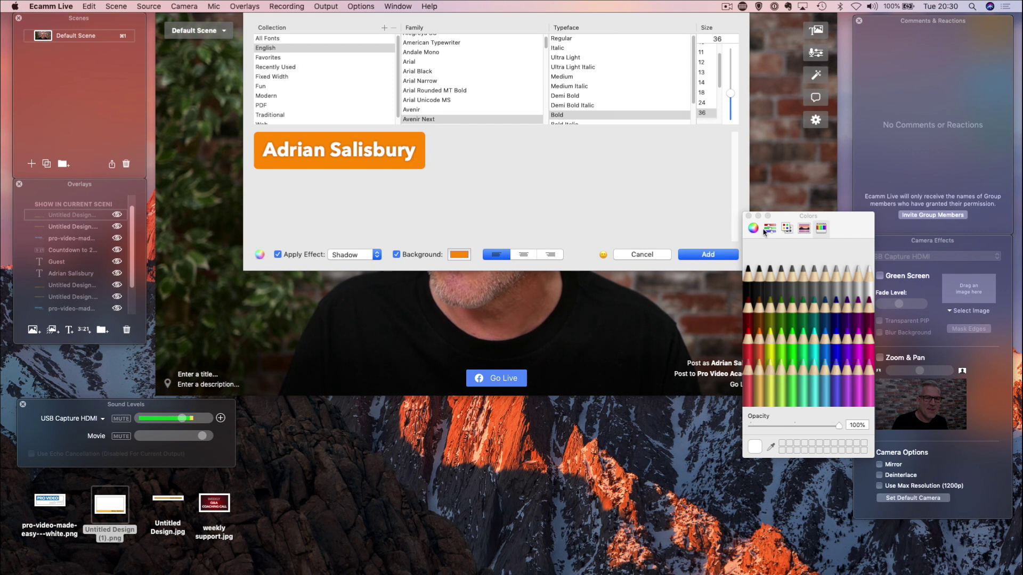
left_click(753, 229)
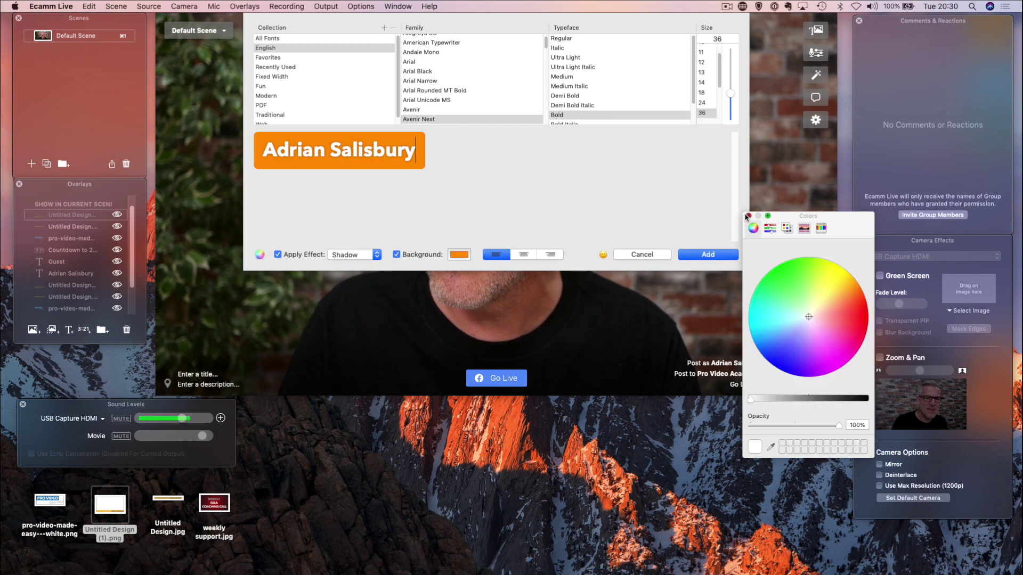
left_click(748, 216)
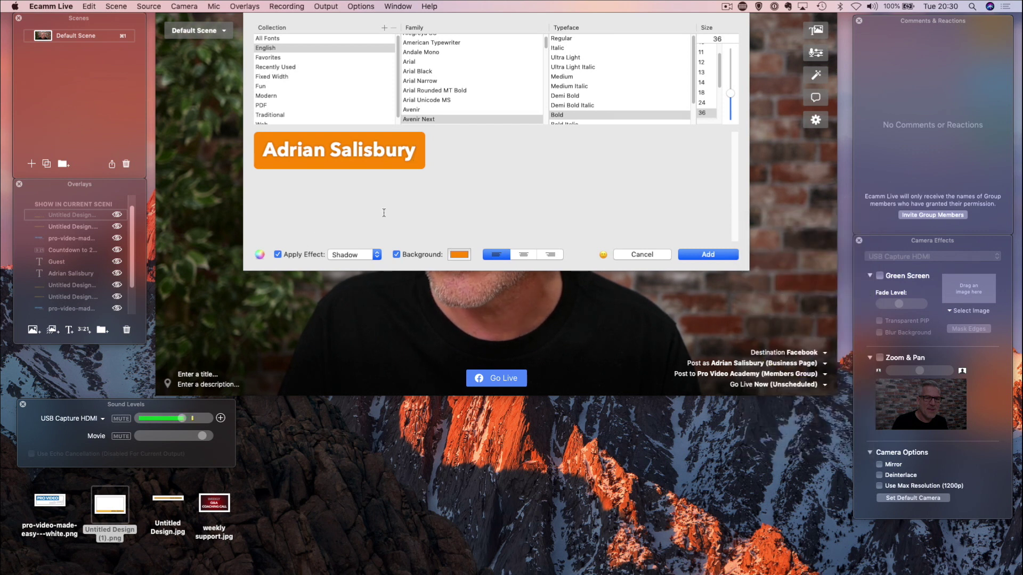
left_click(396, 254)
left_click(396, 254)
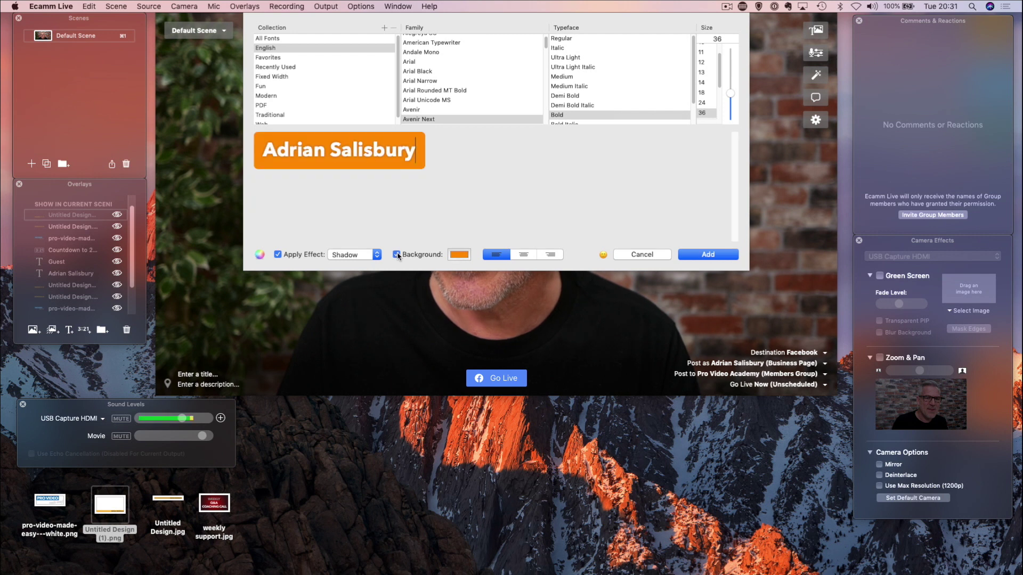
Step: Add the name text overlay with right alignment and stretch its orange bar across the full width of the video
left_click(546, 253)
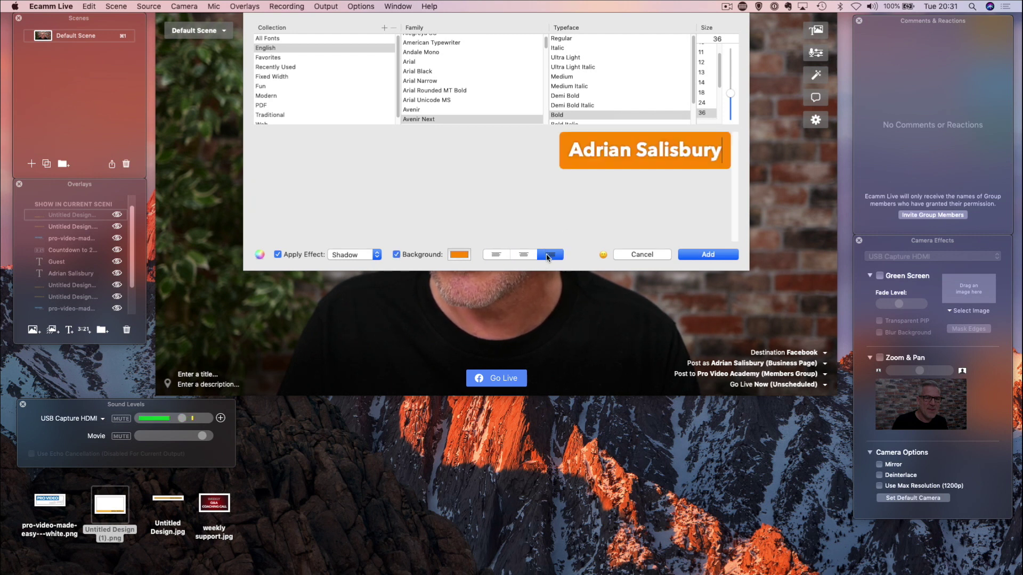
left_click(702, 255)
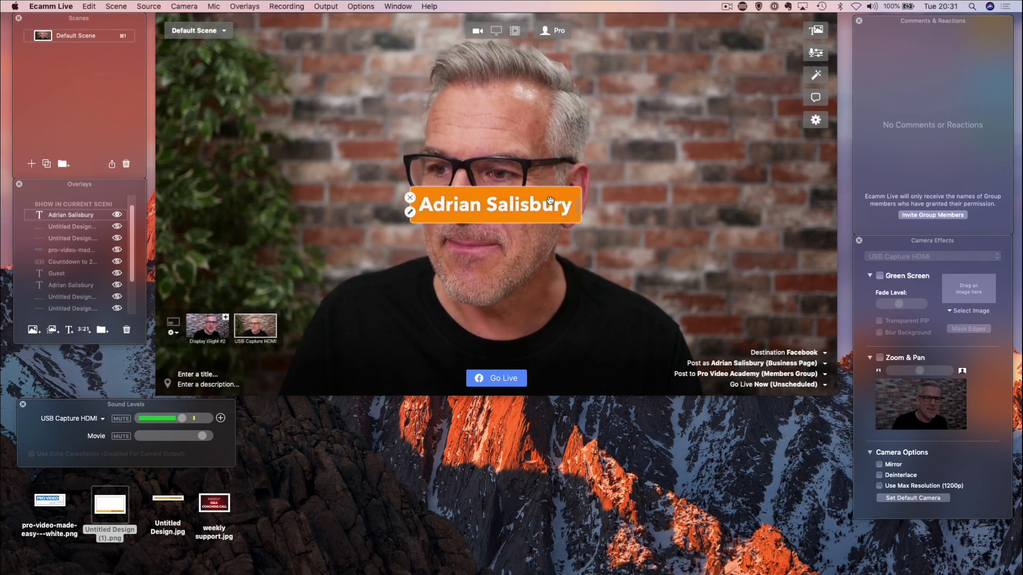
left_click_drag(579, 208, 473, 233)
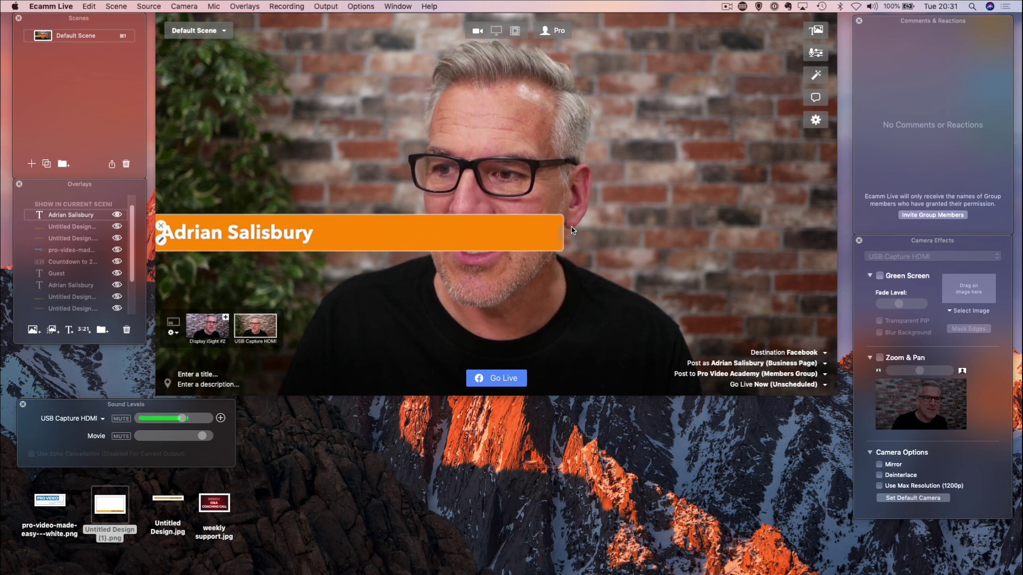
left_click_drag(598, 227, 835, 229)
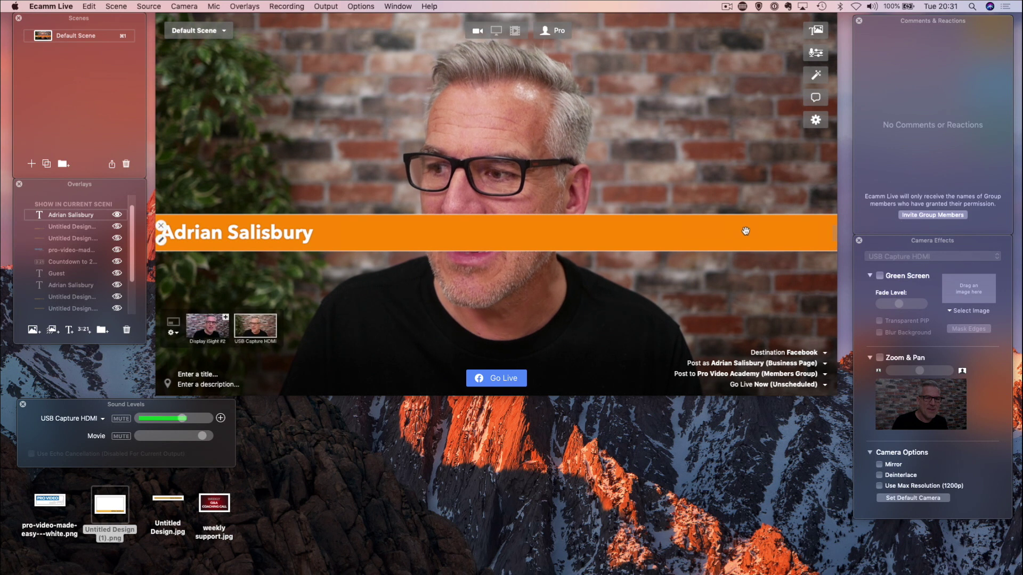
Step: Reopen the name overlay's text settings, reapply right alignment and save
double_click(471, 234)
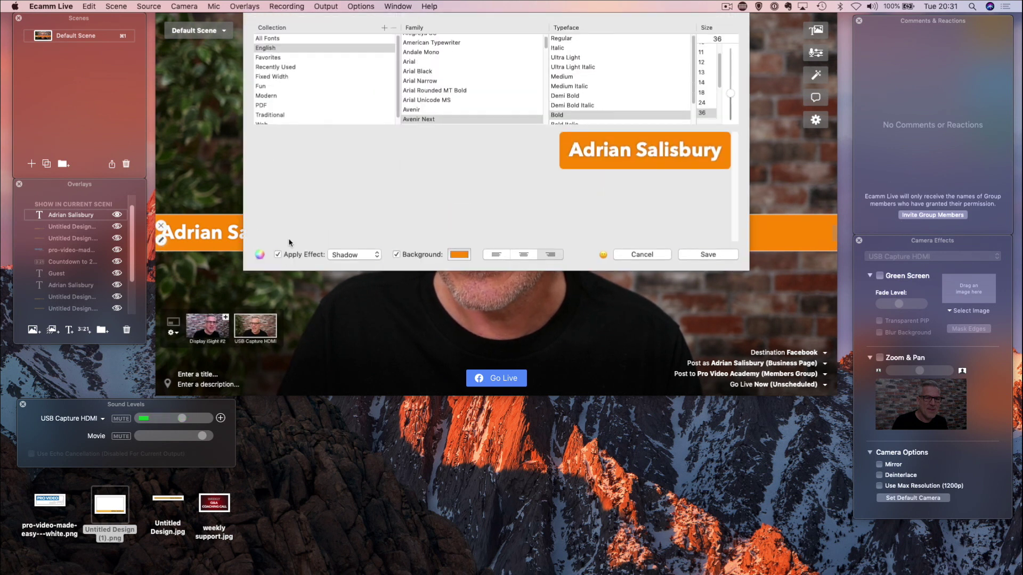
left_click(525, 255)
left_click(542, 255)
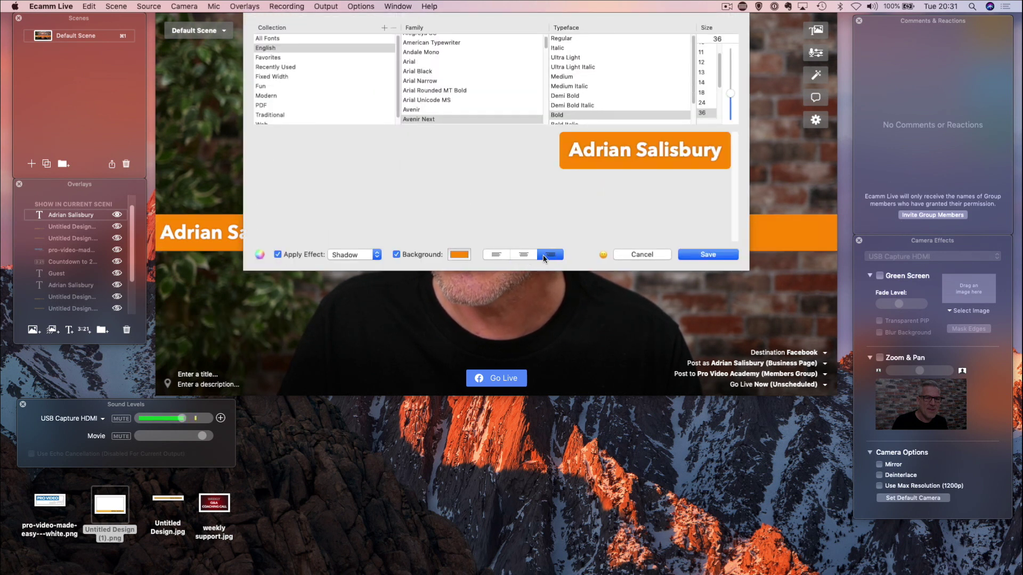
left_click(707, 255)
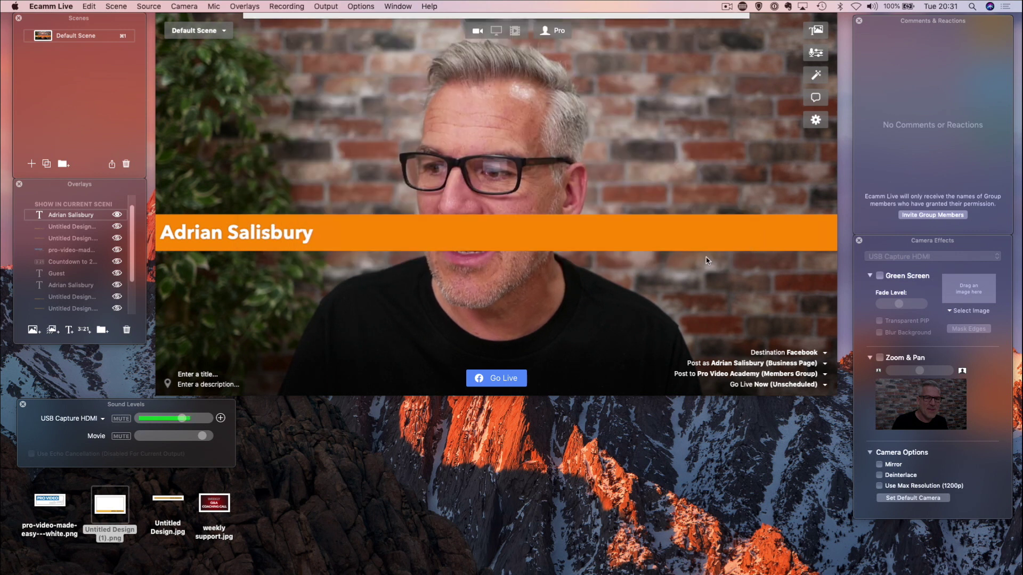
Step: Narrow the orange name bar to about half the frame width and place it in the video's lower-right corner
left_click_drag(620, 242, 600, 201)
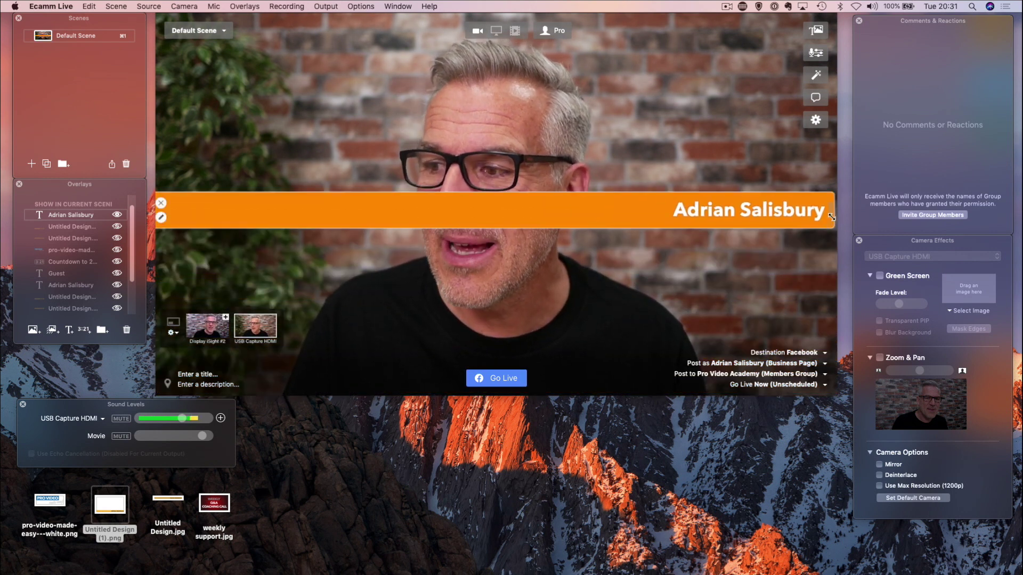
left_click_drag(835, 226, 688, 226)
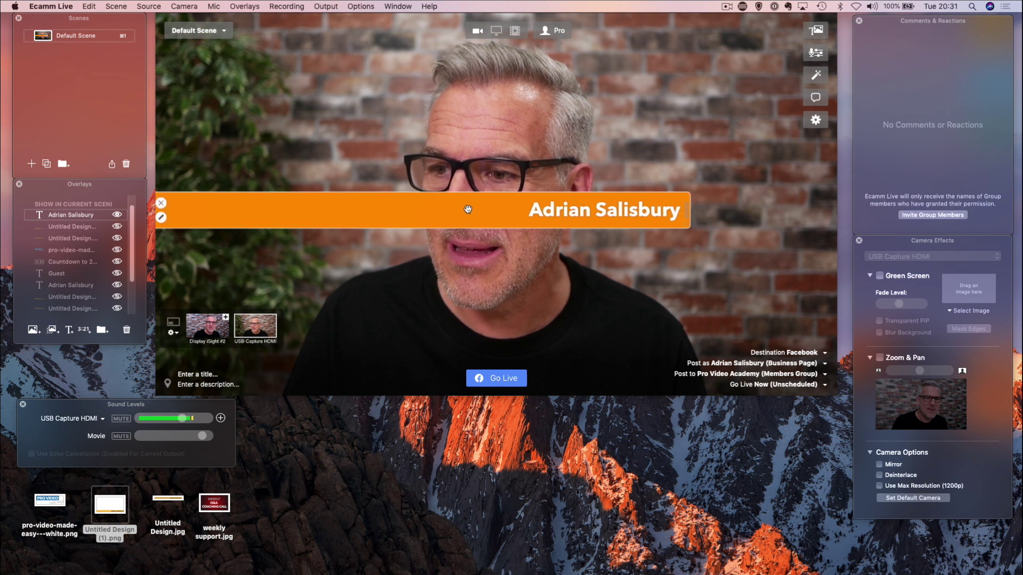
left_click_drag(468, 209, 628, 354)
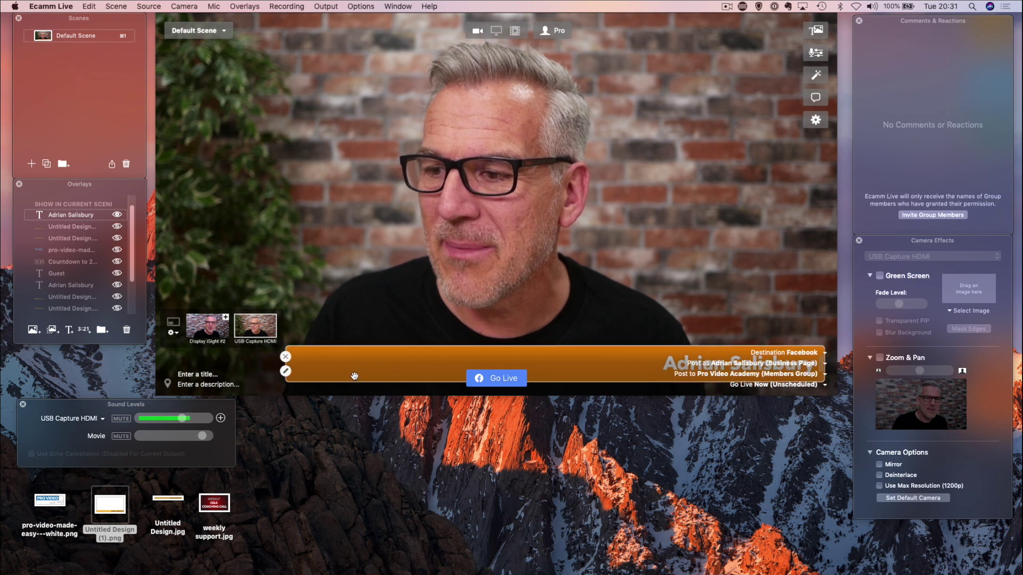
left_click_drag(824, 367, 648, 229)
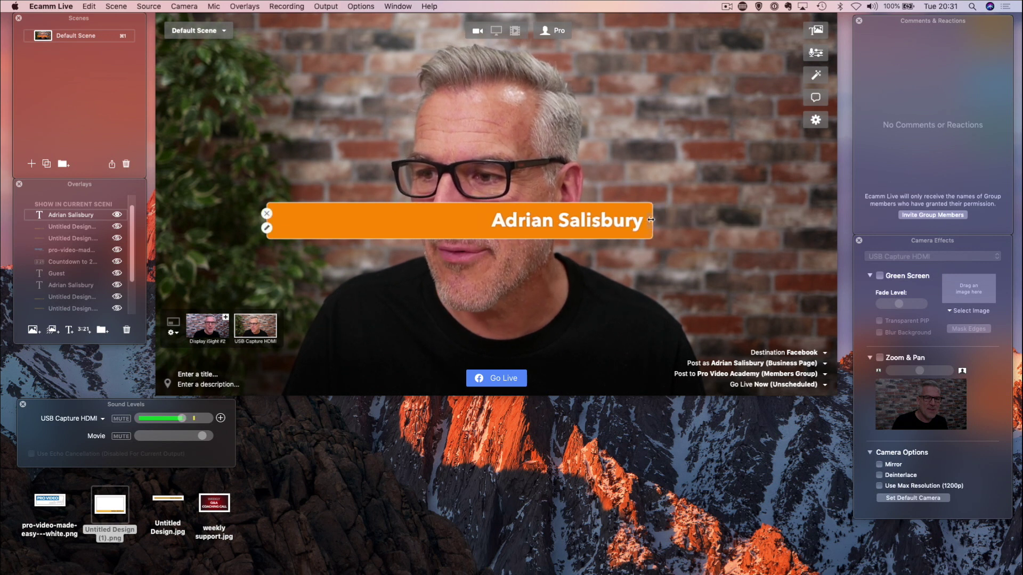
left_click_drag(649, 235, 594, 235)
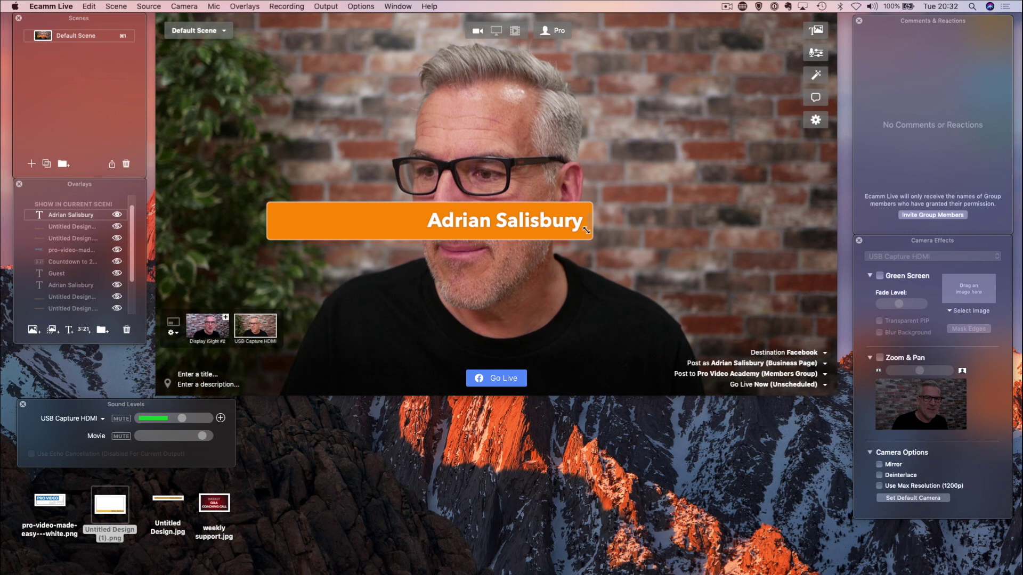
left_click_drag(547, 233, 780, 375)
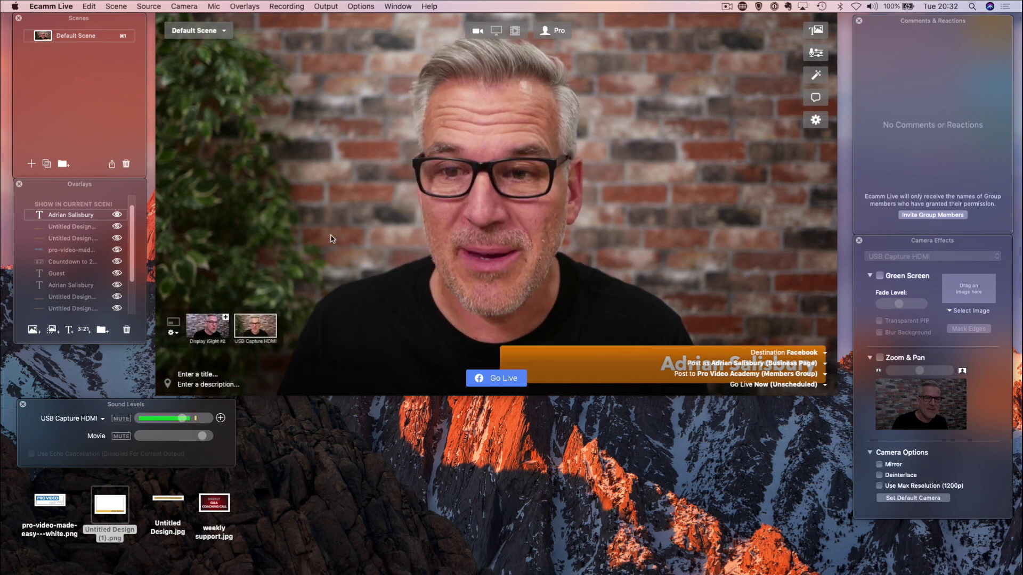
Step: Show the "Countdown to 2..." timer overlay in the scene, then open its settings and save them
scroll(74, 282, "down", 3)
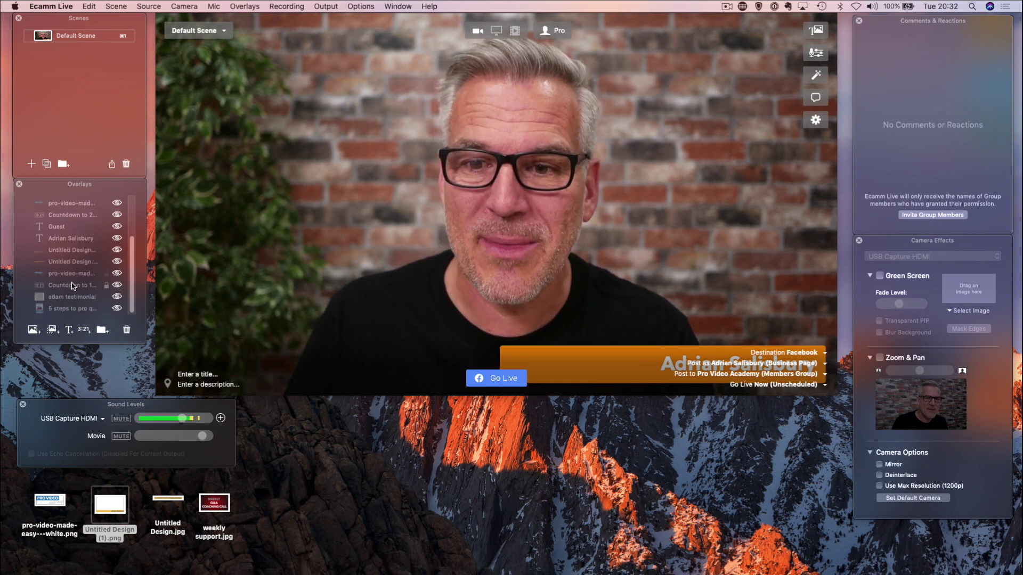
scroll(74, 286, "up", 4)
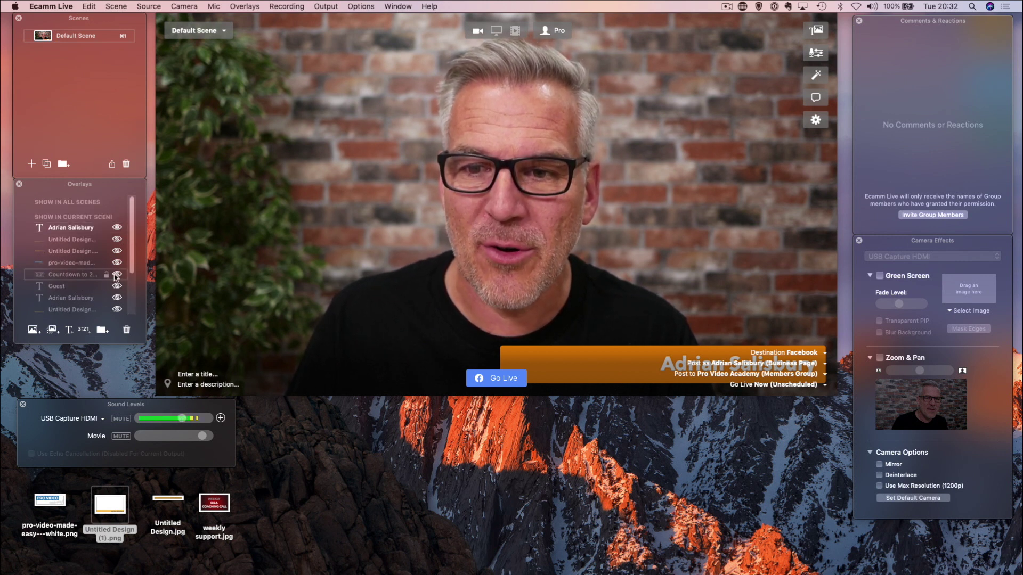
left_click(64, 274)
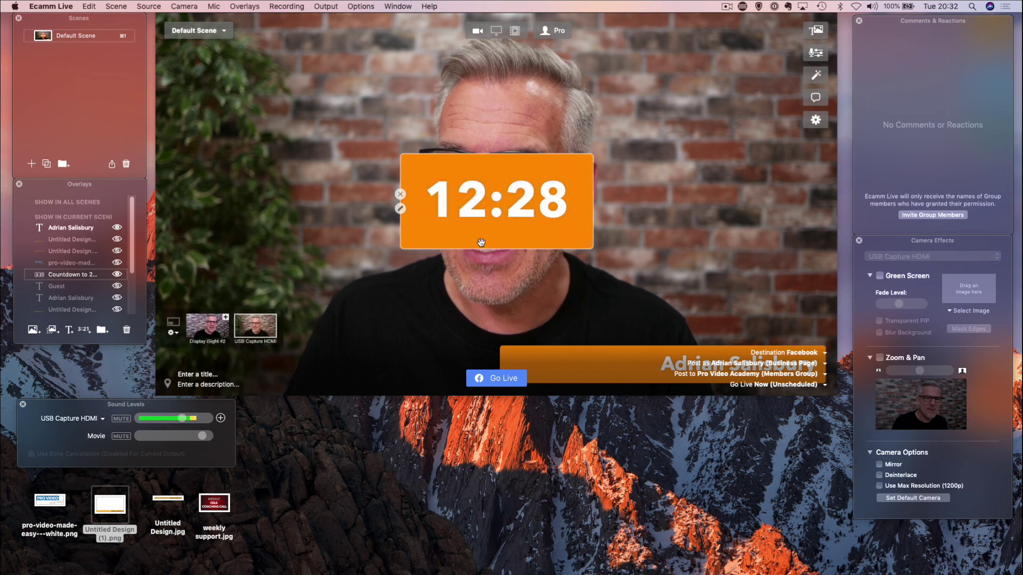
left_click(401, 209)
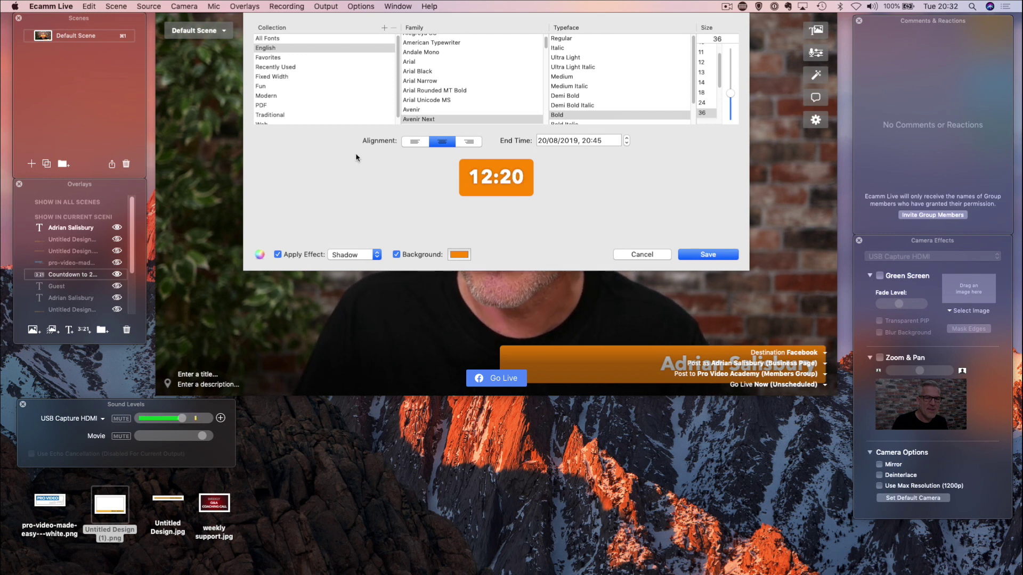
left_click(708, 254)
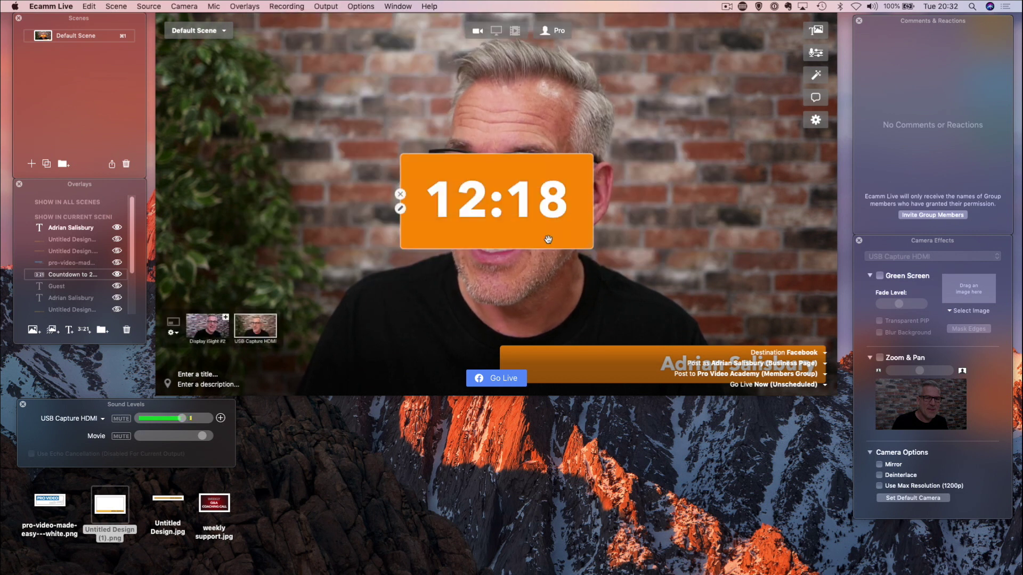
Step: Shrink the countdown timer overlay to about an eighth of the frame width and place it in the video's upper-left corner
left_click_drag(578, 235, 515, 204)
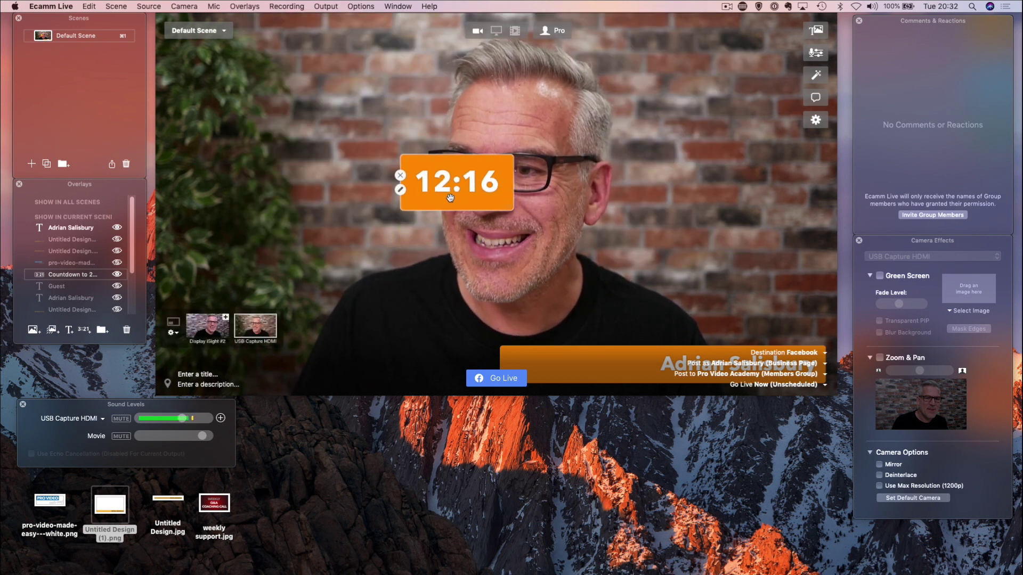
left_click_drag(447, 194, 211, 88)
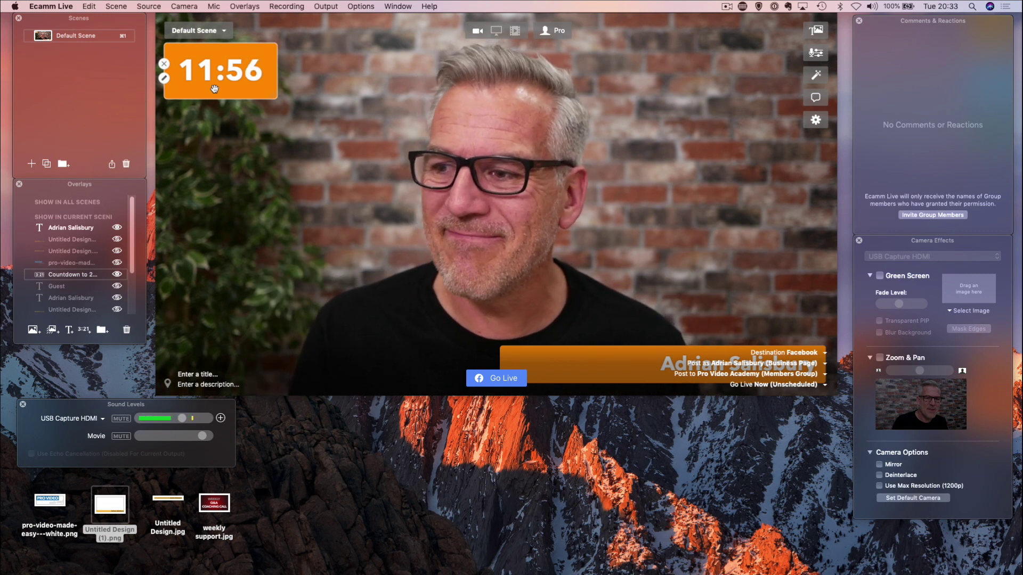
mouse_move(251, 104)
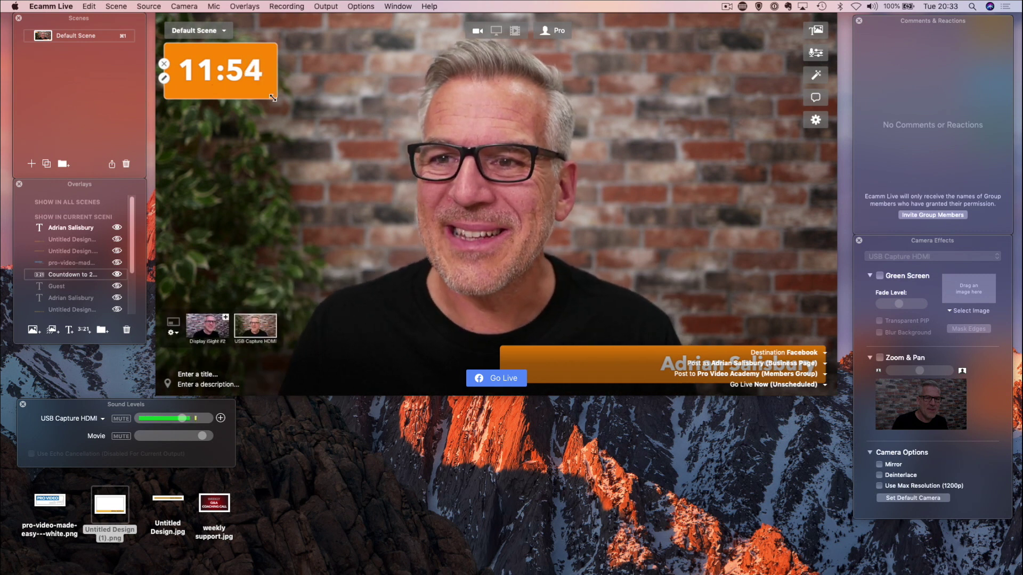
left_click_drag(273, 97, 245, 79)
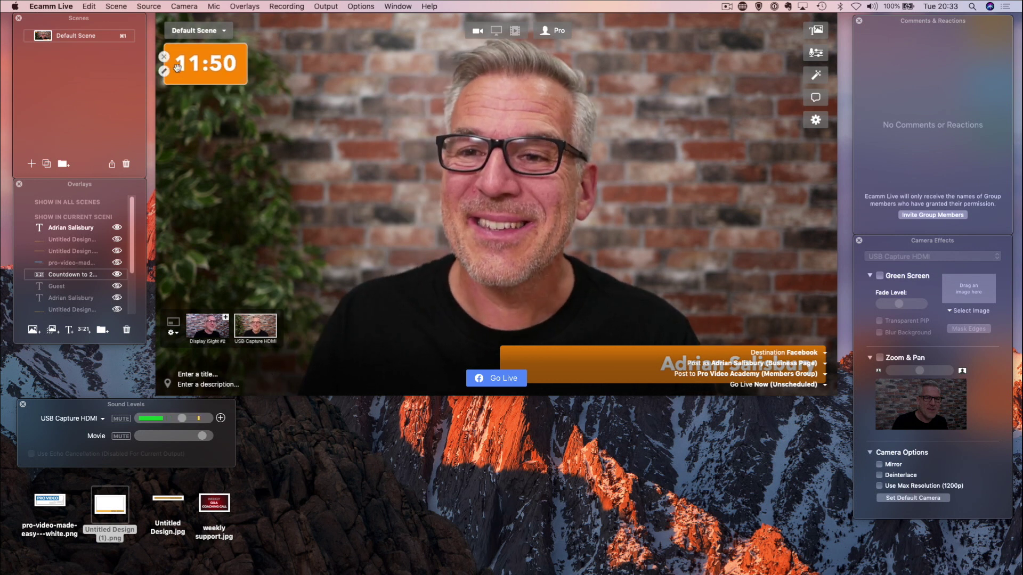
Step: Hide the countdown timer overlay and the name text overlay with the orange bar from the current scene
left_click(118, 275)
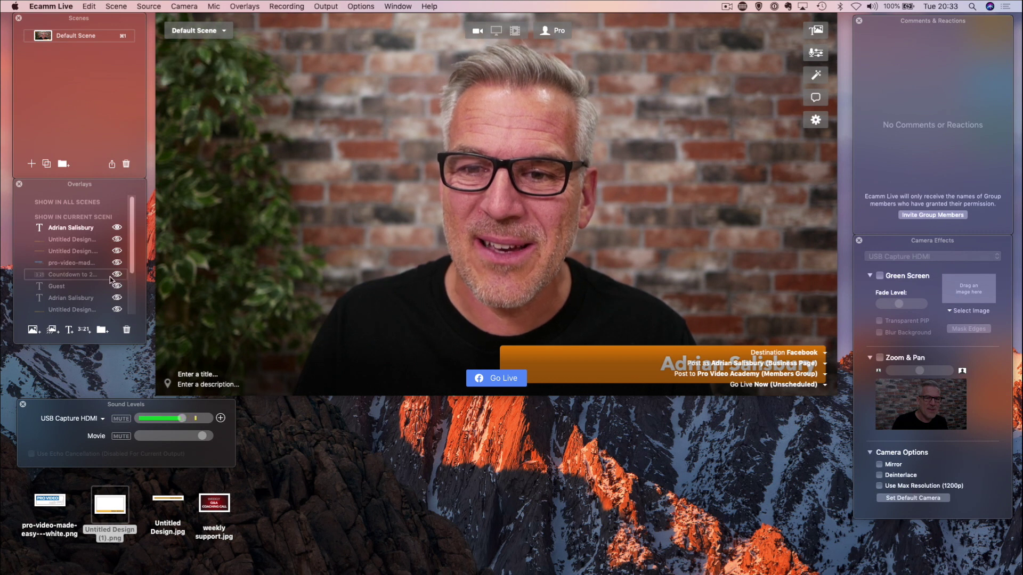
left_click(118, 228)
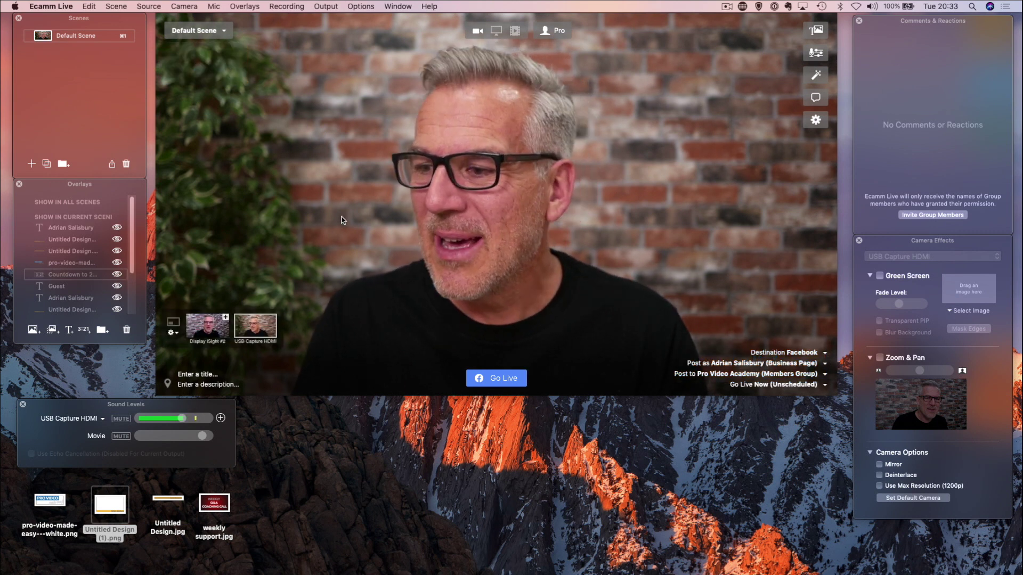